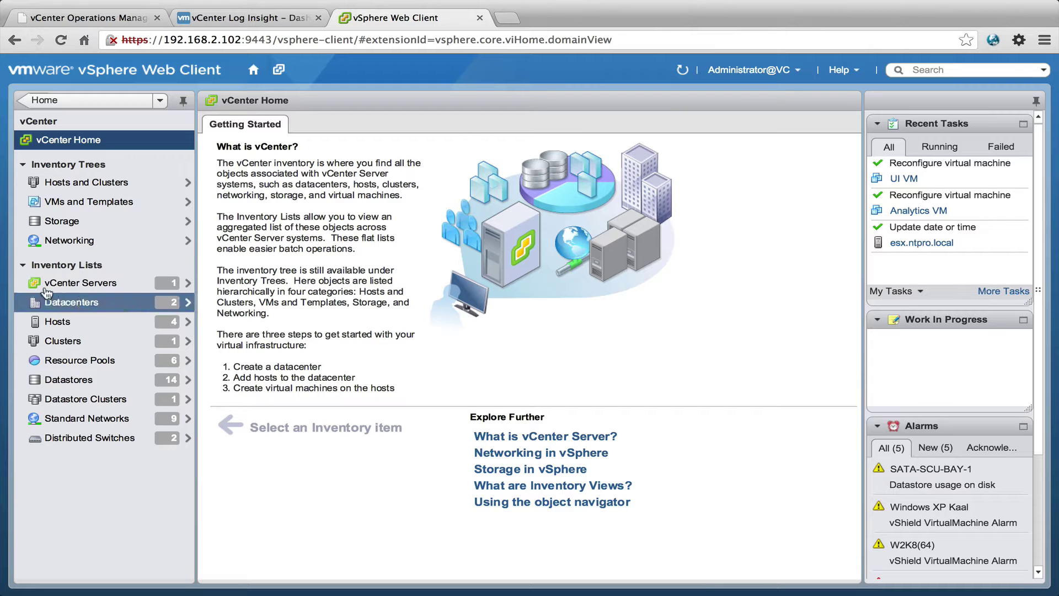
# - View the vc.ntpro.local vCenter Server page from the vCenter Servers list, then return Home
pyautogui.click(81, 282)
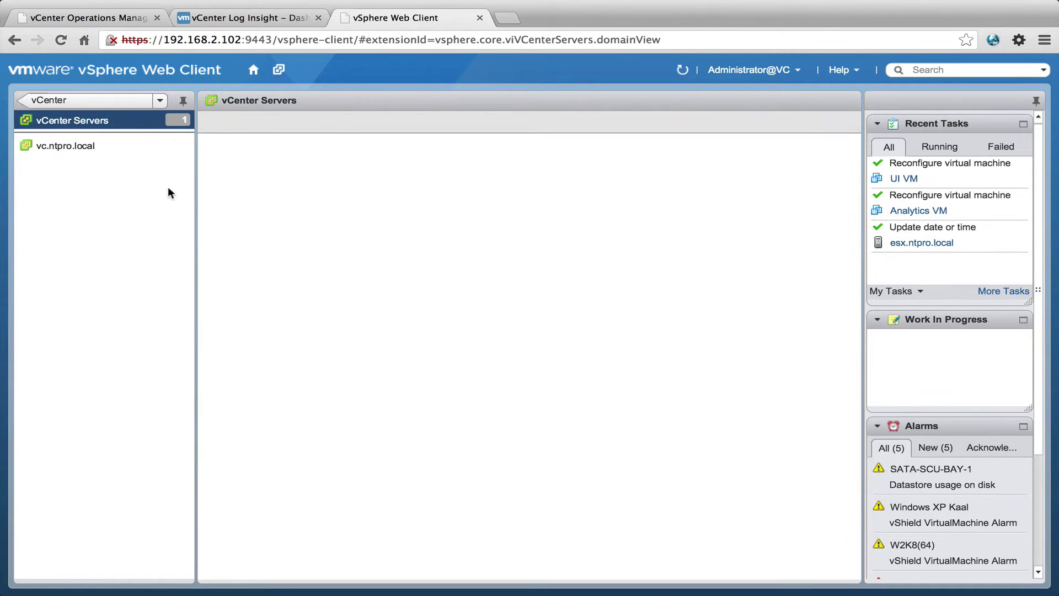
pyautogui.click(62, 147)
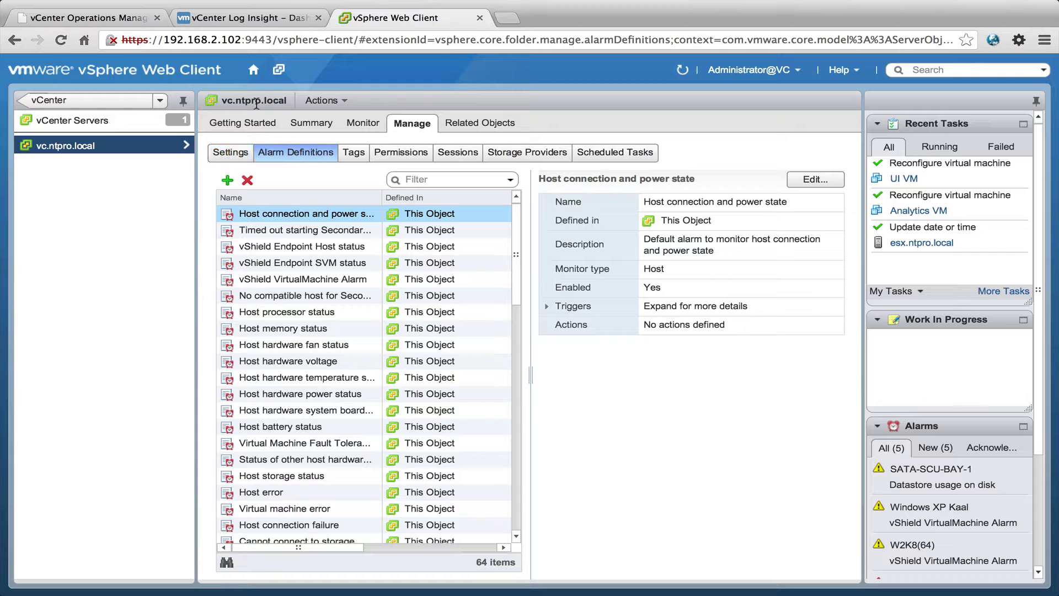
pyautogui.click(134, 104)
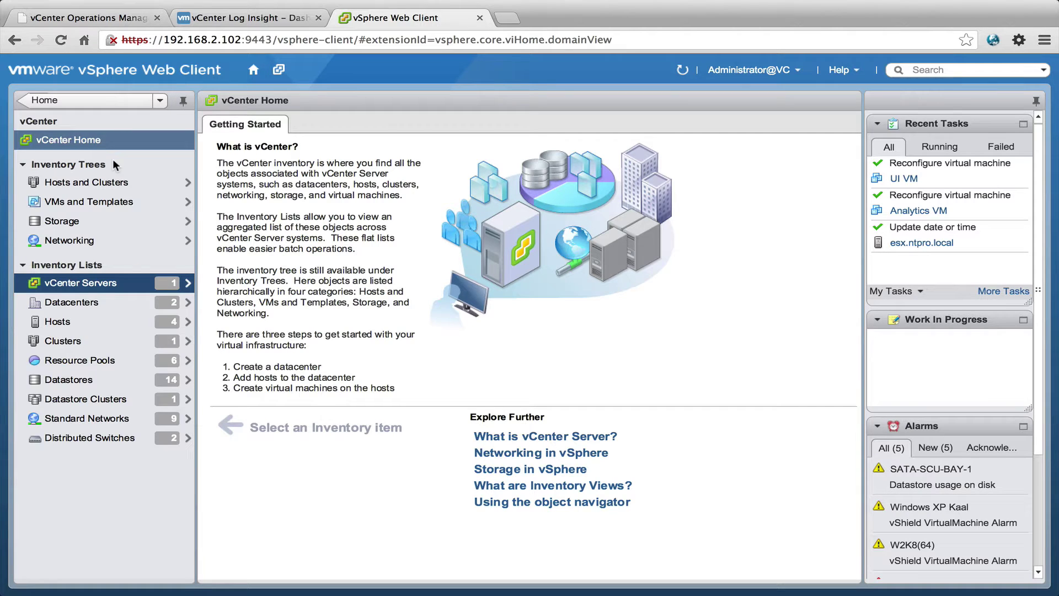
# - Check the hosts list, then open the SATA-SCU-BAY-1 datastore from the Datastores list
pyautogui.click(91, 321)
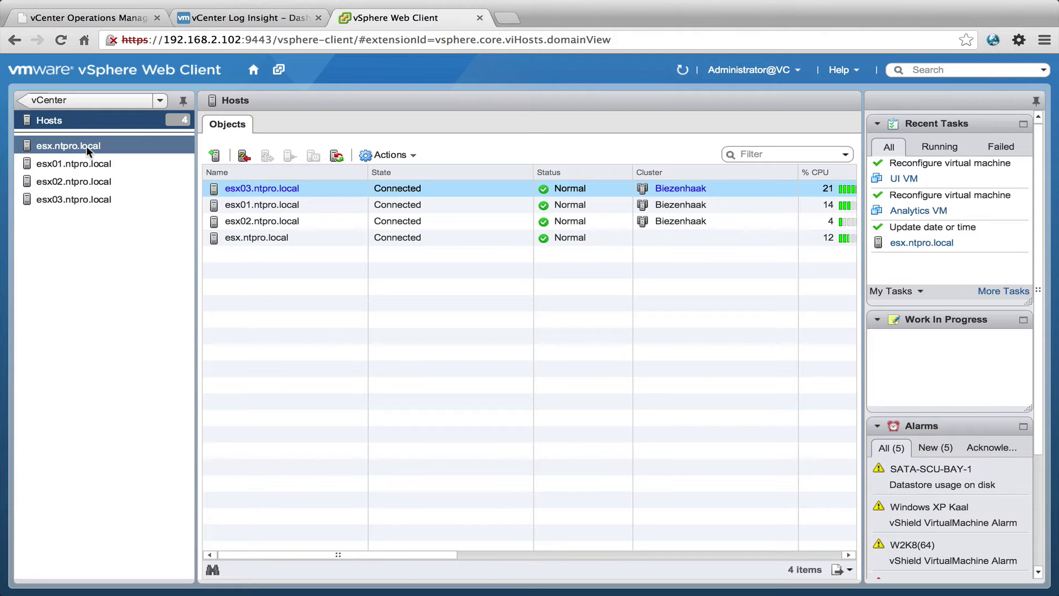
pyautogui.click(87, 99)
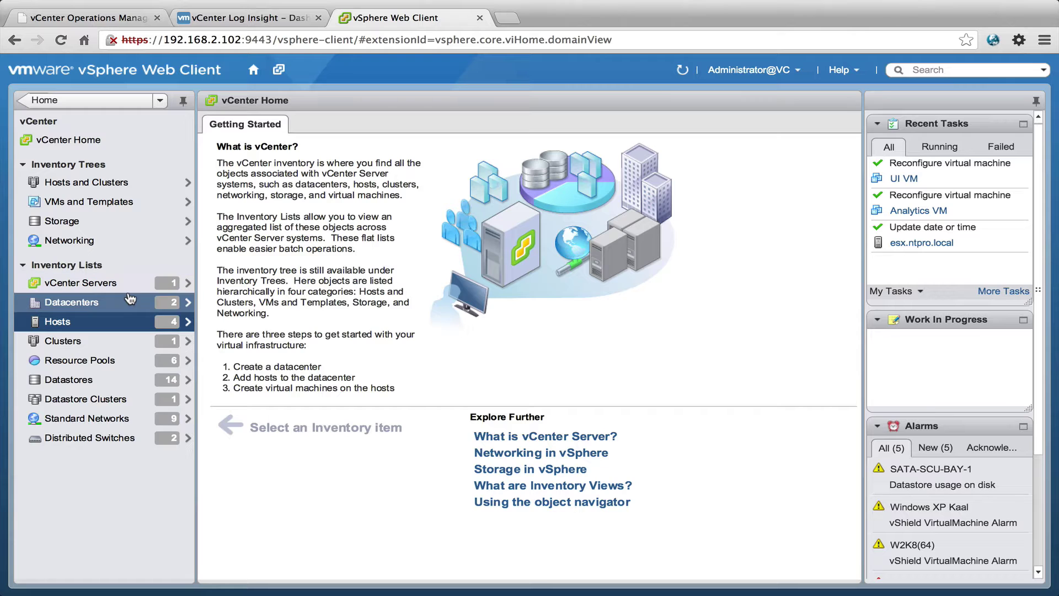
pyautogui.click(88, 379)
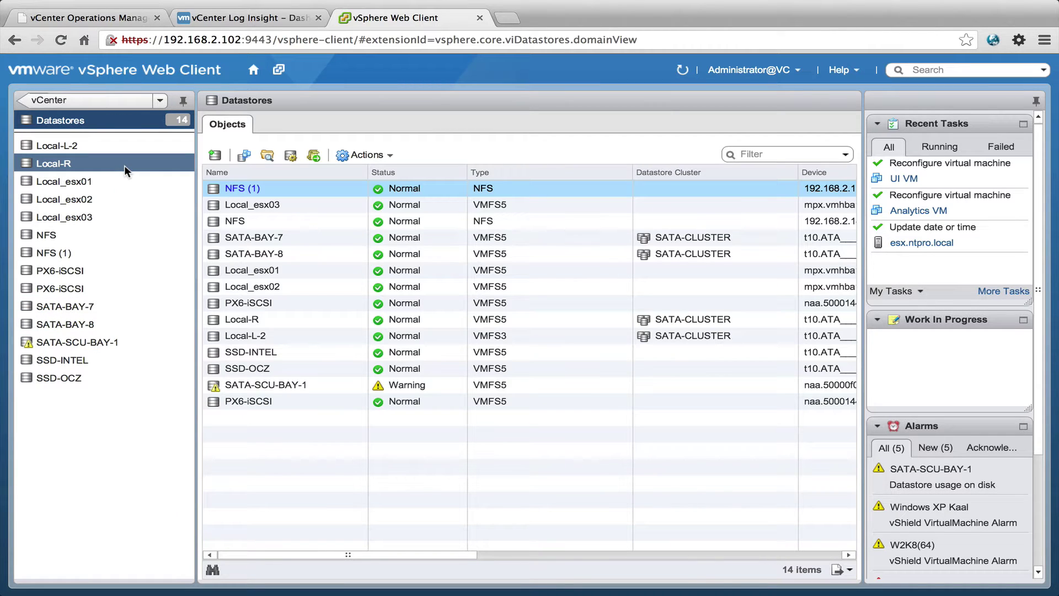
pyautogui.click(118, 345)
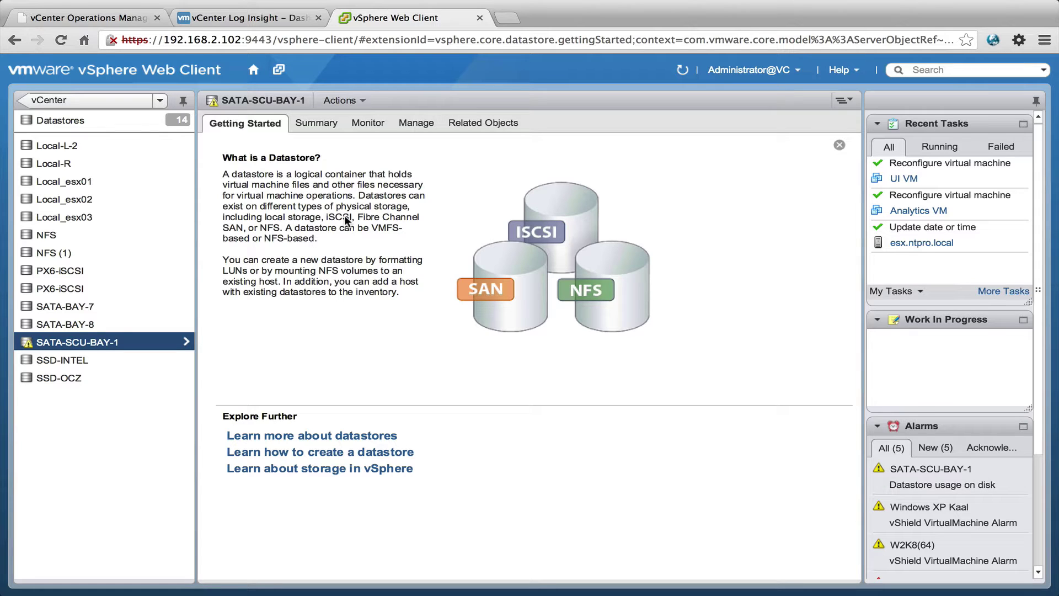
# - In Log Insight's ESX/ESXi Hosts dashboard, drill into the esx.ntpro.local host error events
pyautogui.click(233, 19)
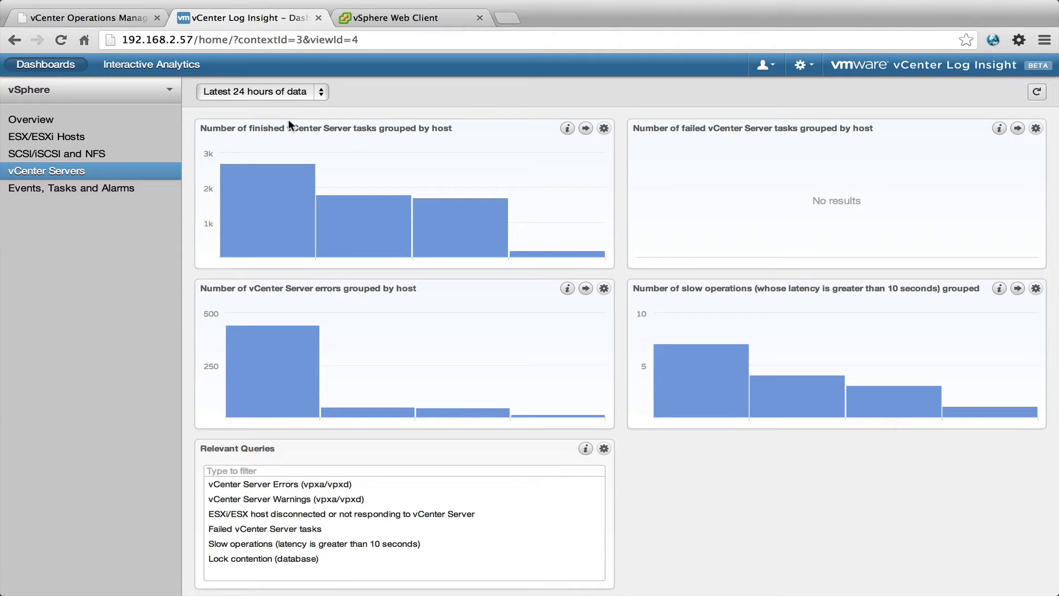
pyautogui.click(64, 138)
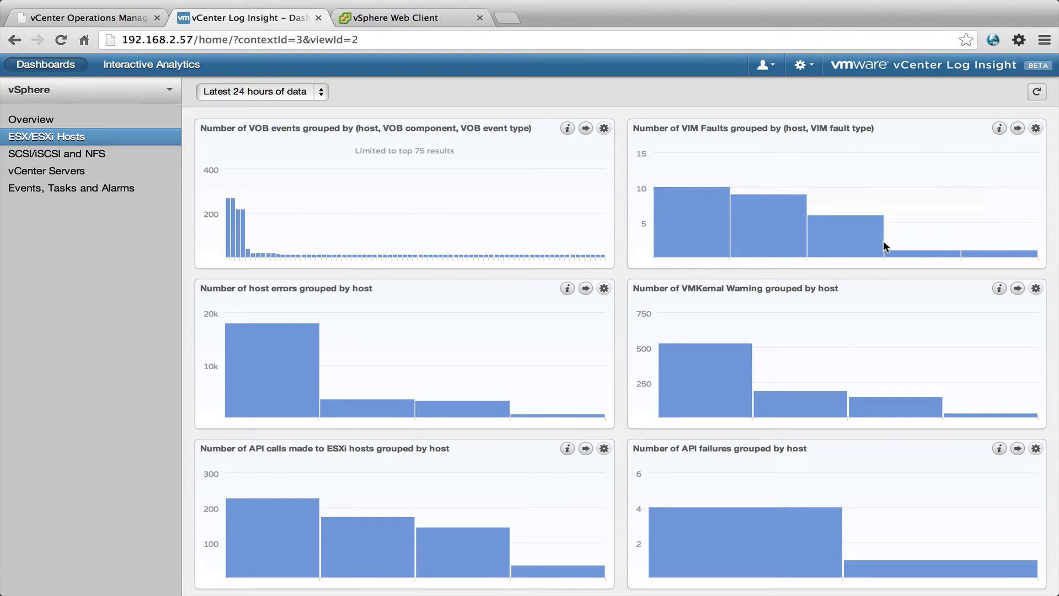
pyautogui.moveTo(277, 382)
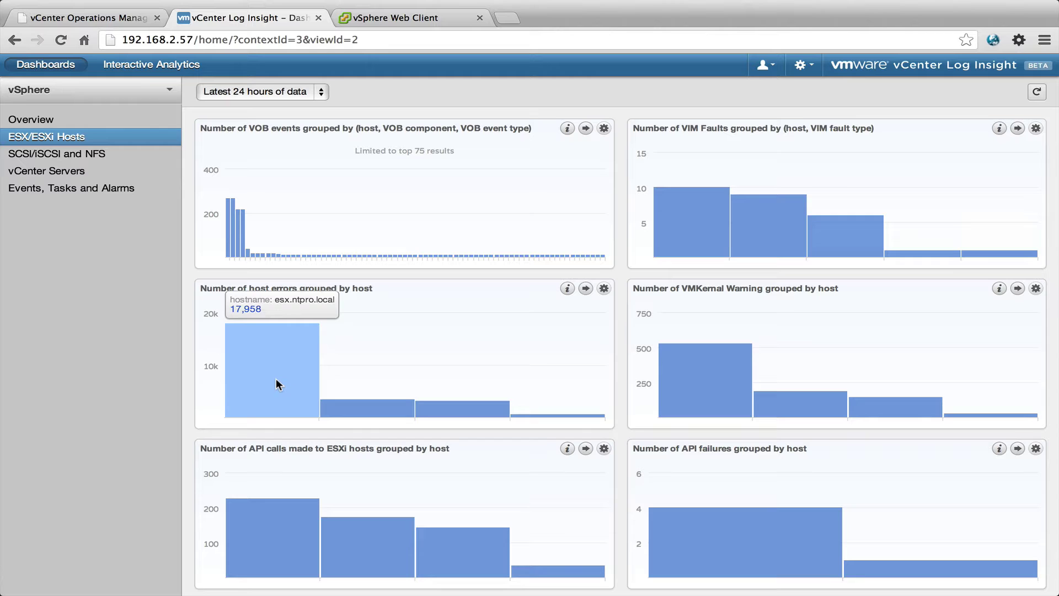
pyautogui.click(281, 359)
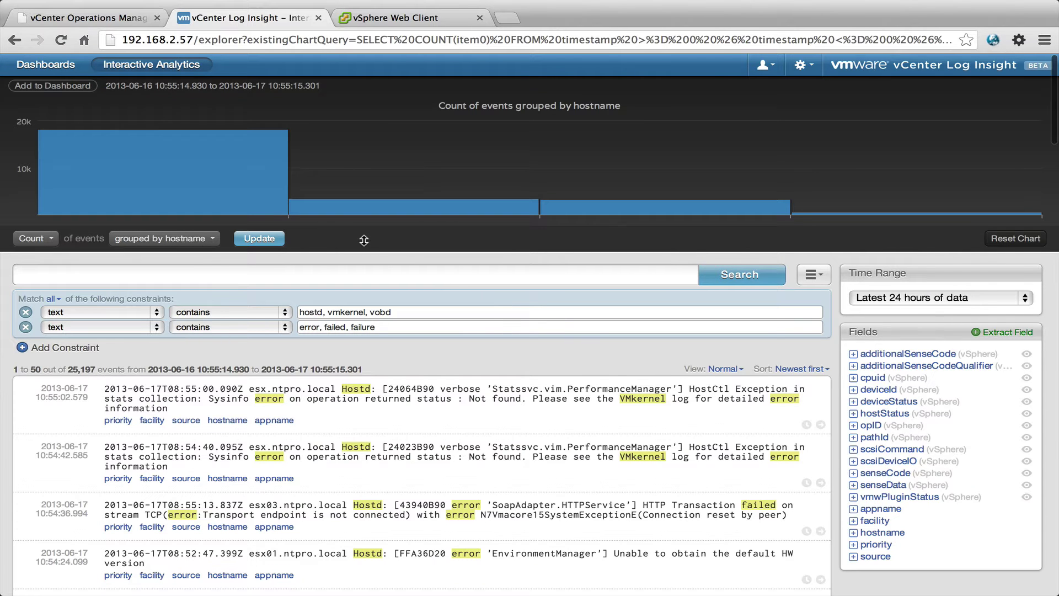
pyautogui.moveTo(158, 204)
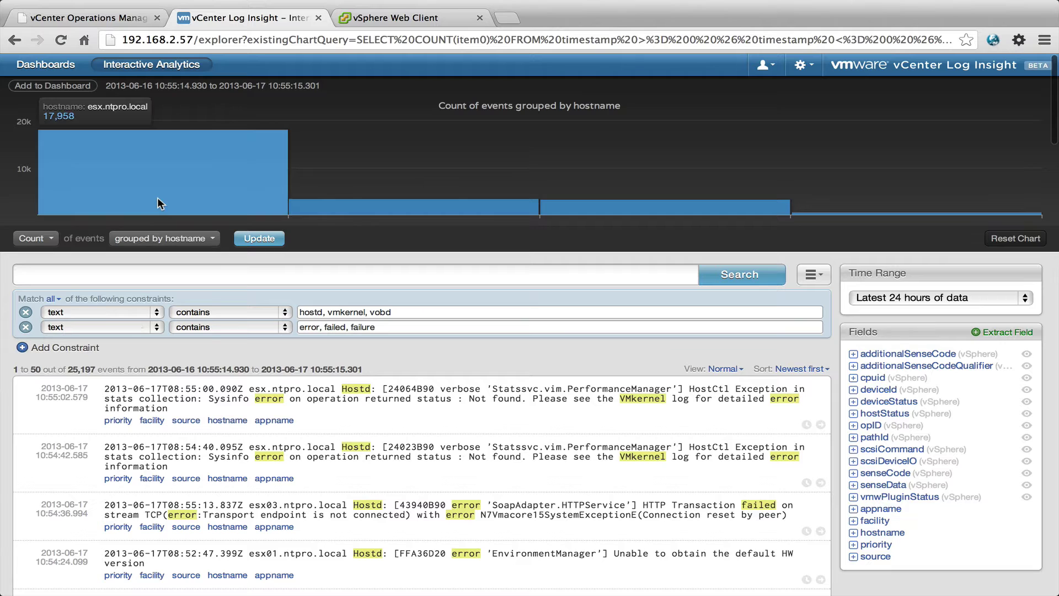
pyautogui.scroll(-5, 530, 453)
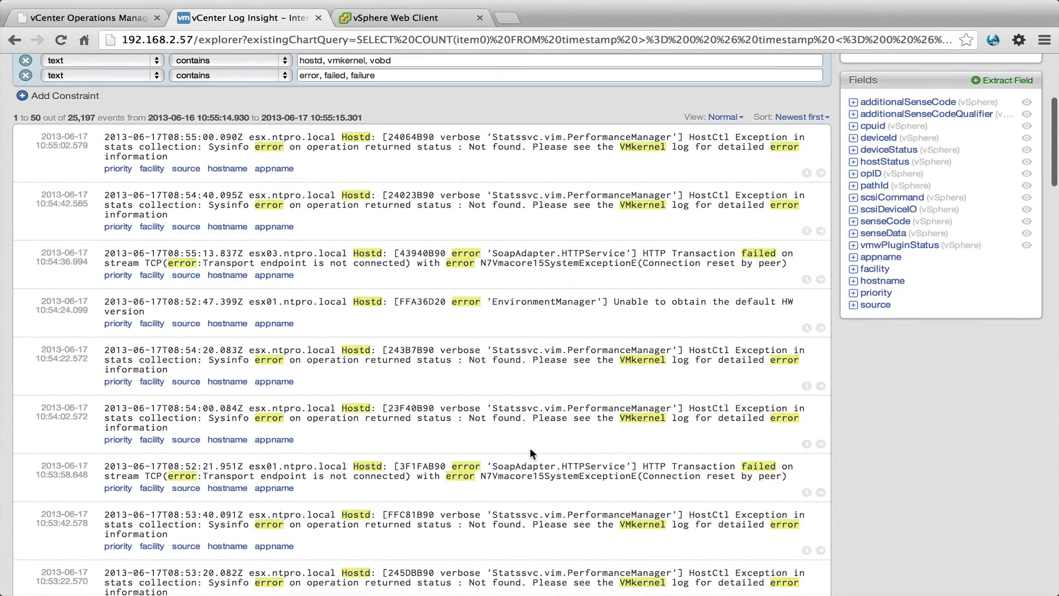
pyautogui.scroll(5, 530, 448)
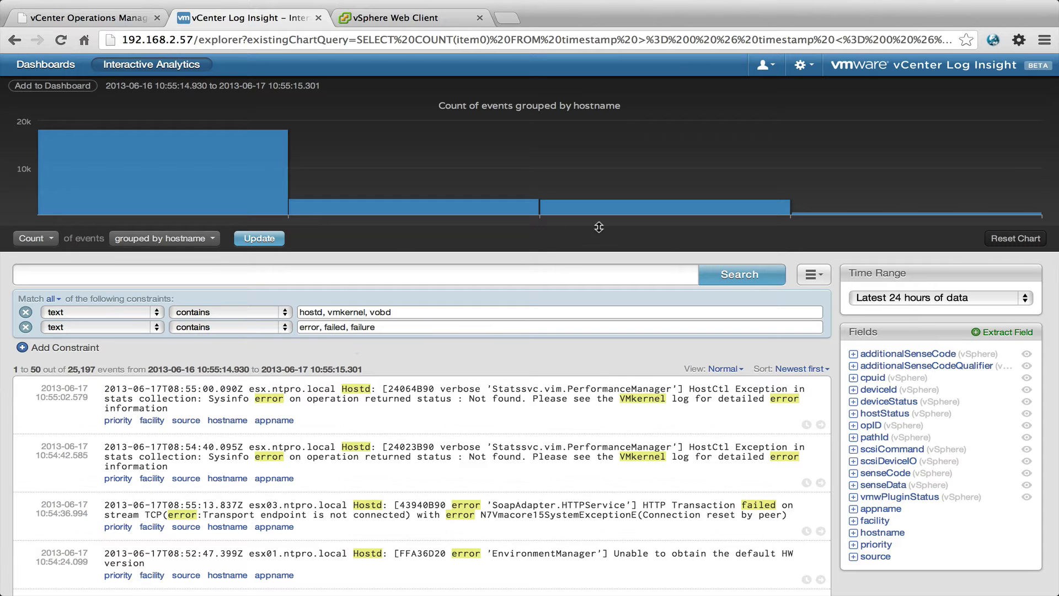
# - Edit the Problem path "vmhba3:C3:T0:L0" alert from Manage Alerts, selecting its name and notes text
pyautogui.click(814, 275)
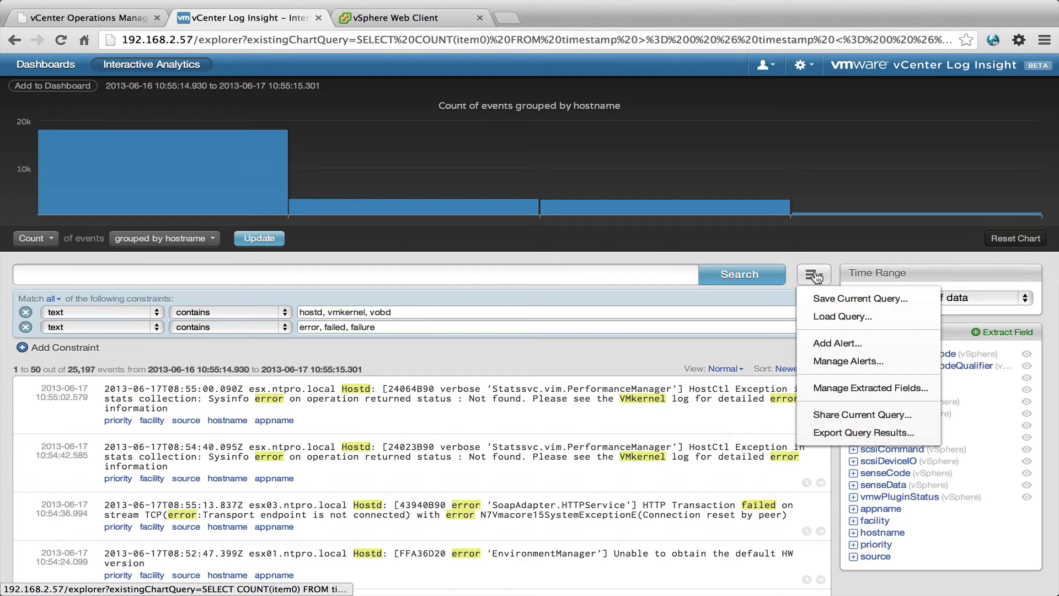
pyautogui.click(857, 360)
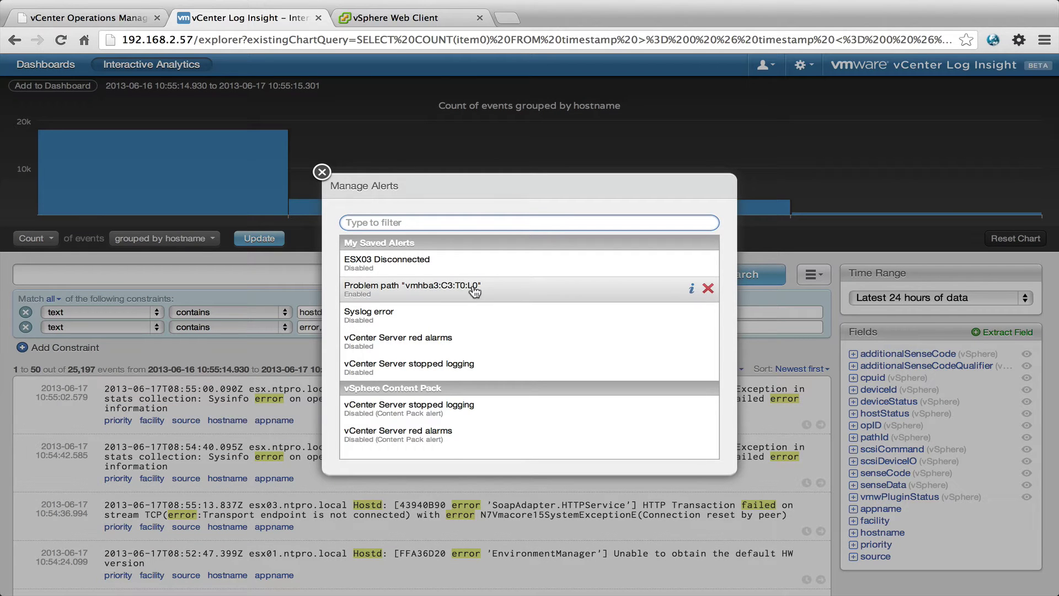
pyautogui.click(391, 293)
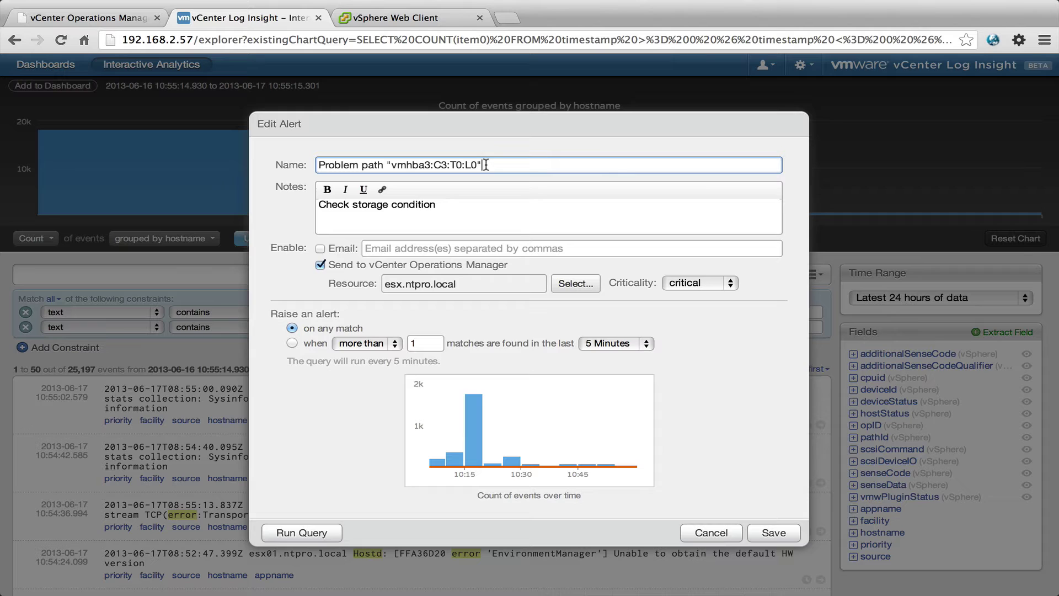
pyautogui.moveTo(485, 164); pyautogui.dragTo(387, 165)
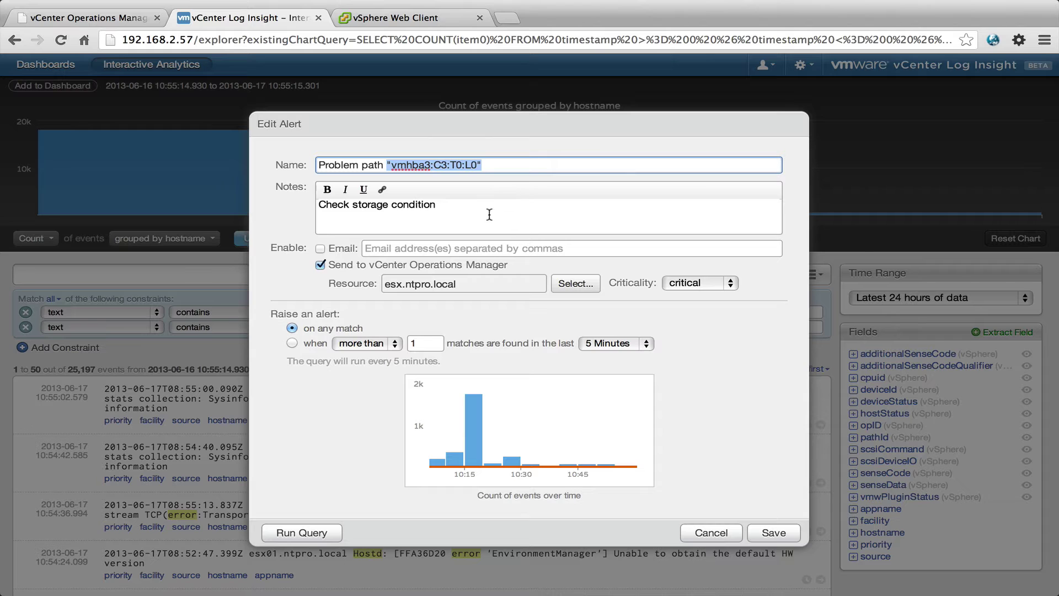
pyautogui.click(426, 206)
pyautogui.tripleClick(426, 205)
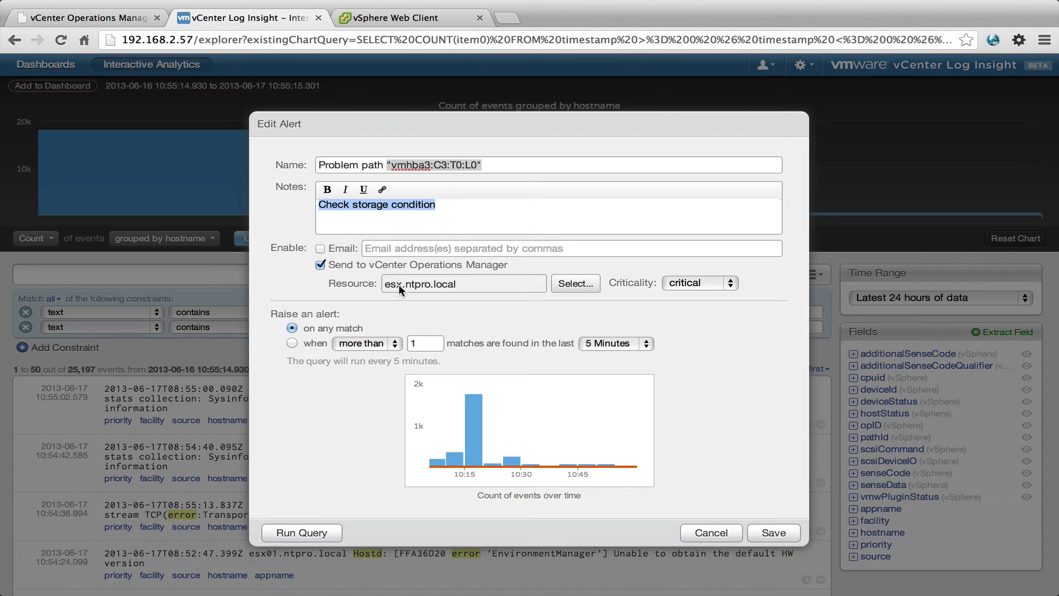
# - Browse all Operations Manager resources with a cleared search, keeping esx.ntpro.local as the receiver
pyautogui.click(576, 285)
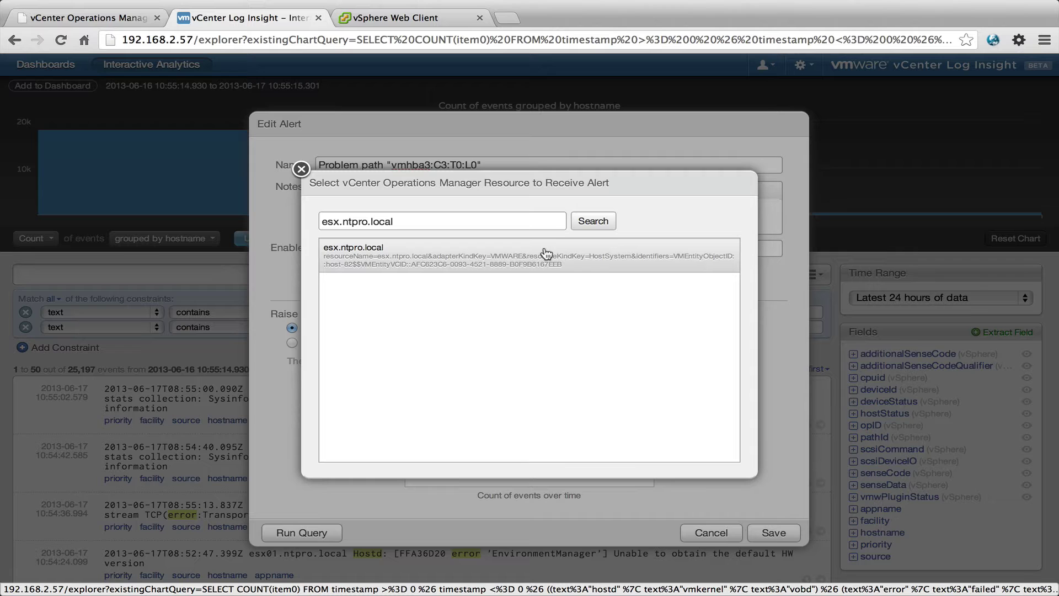
pyautogui.tripleClick(466, 223)
pyautogui.press('BackSpace')
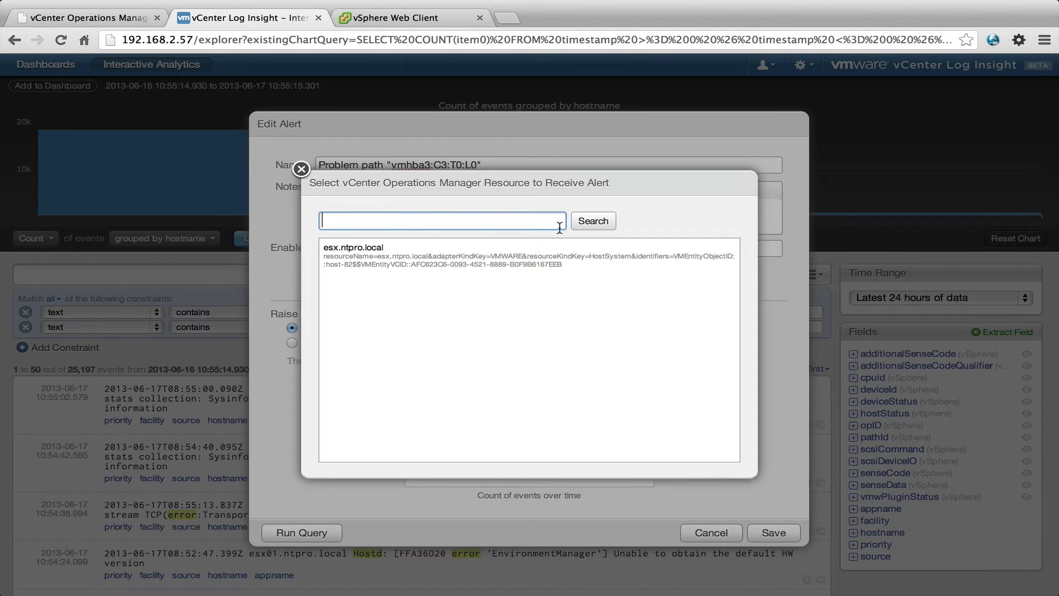
pyautogui.click(601, 226)
pyautogui.scroll(-10, 562, 317)
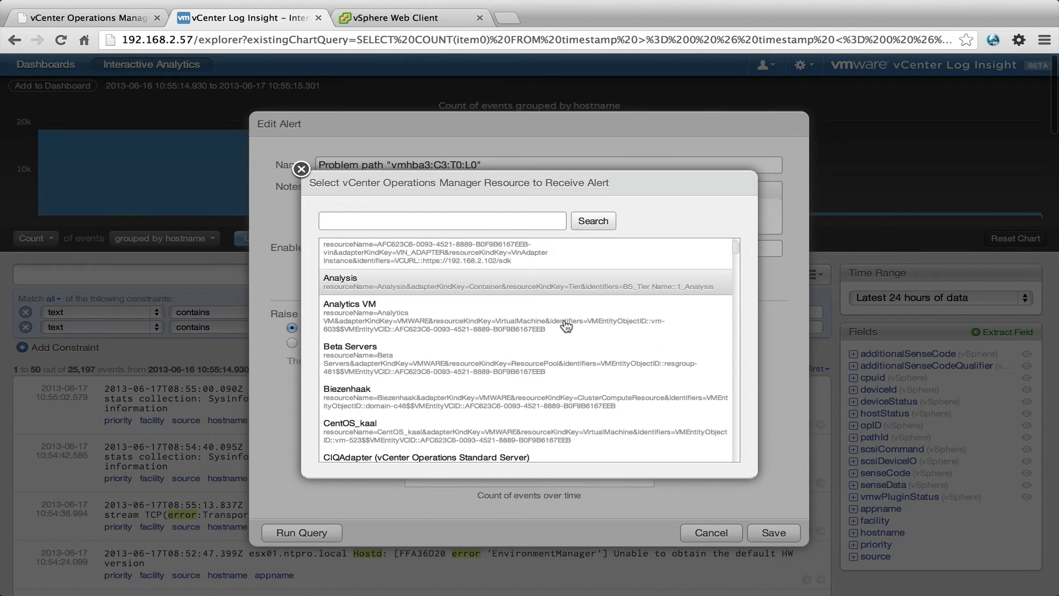
pyautogui.scroll(-5, 566, 326)
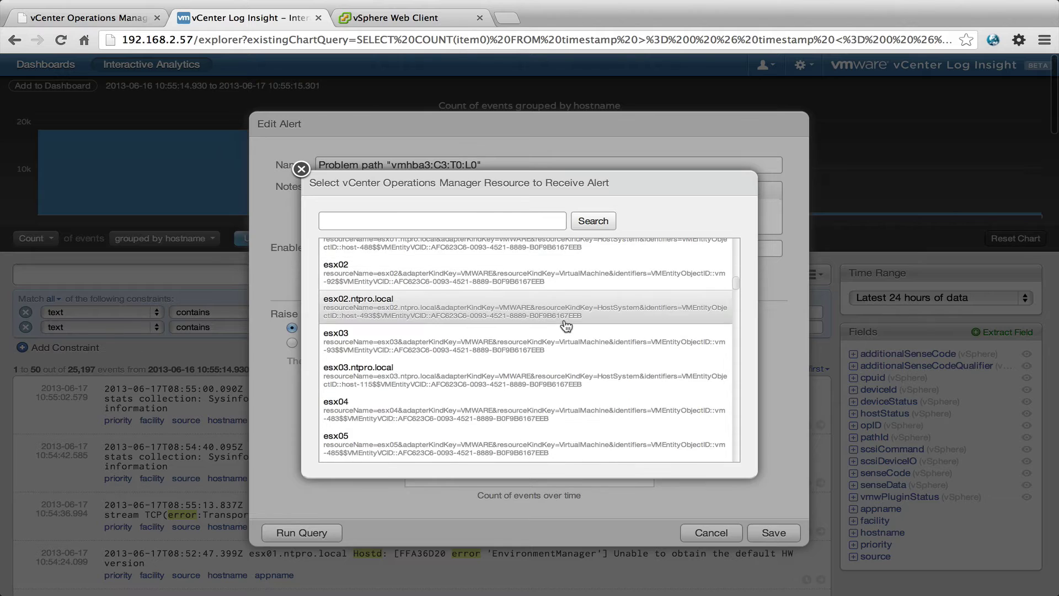
pyautogui.scroll(15, 566, 326)
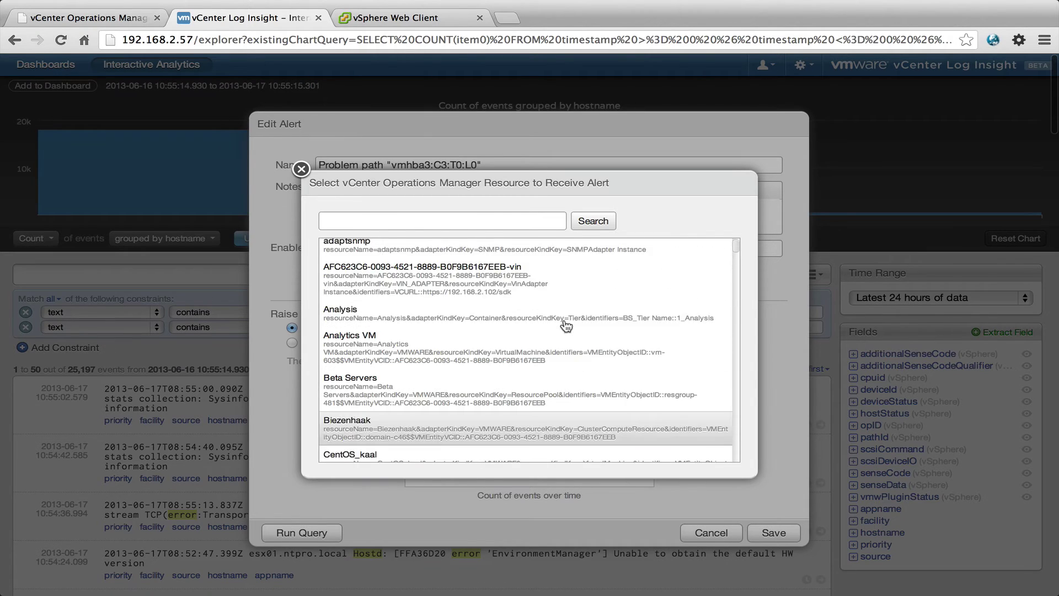
pyautogui.click(301, 169)
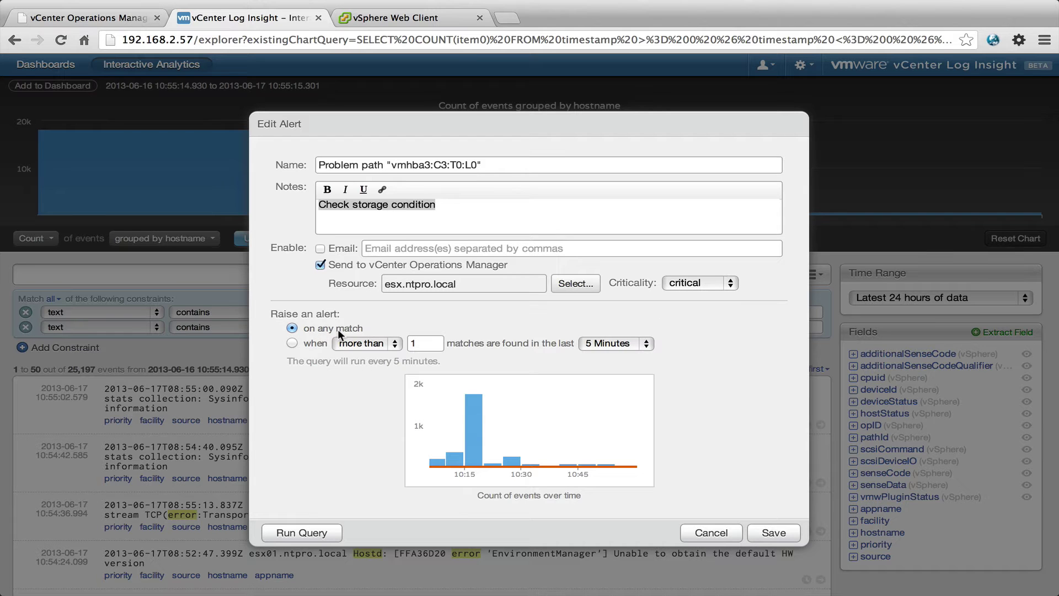
# - Save the Problem path alert, close the alerts list, and open Log Insight Administration
pyautogui.click(773, 532)
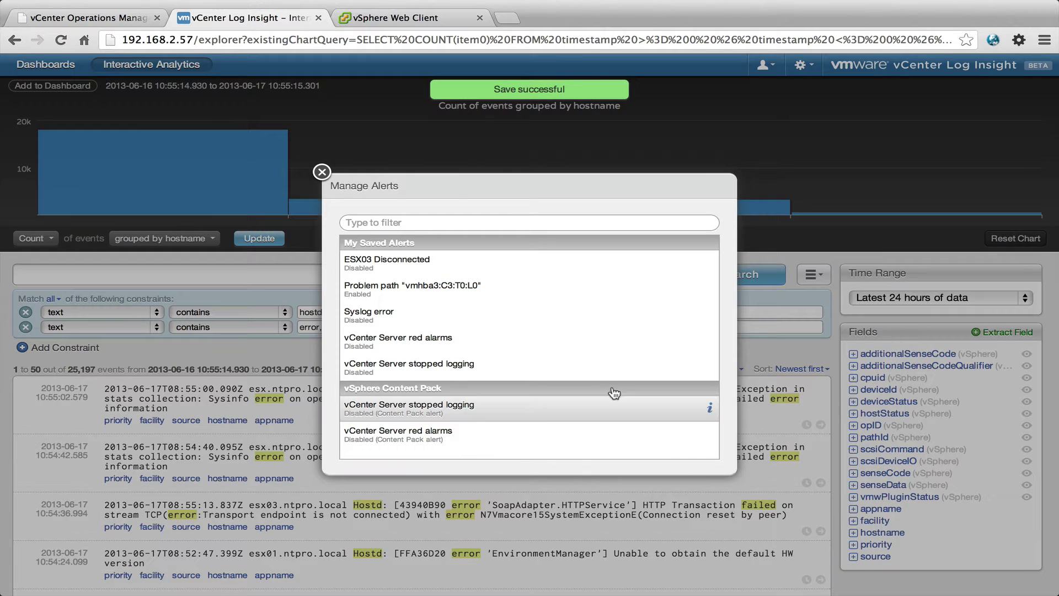
pyautogui.click(322, 172)
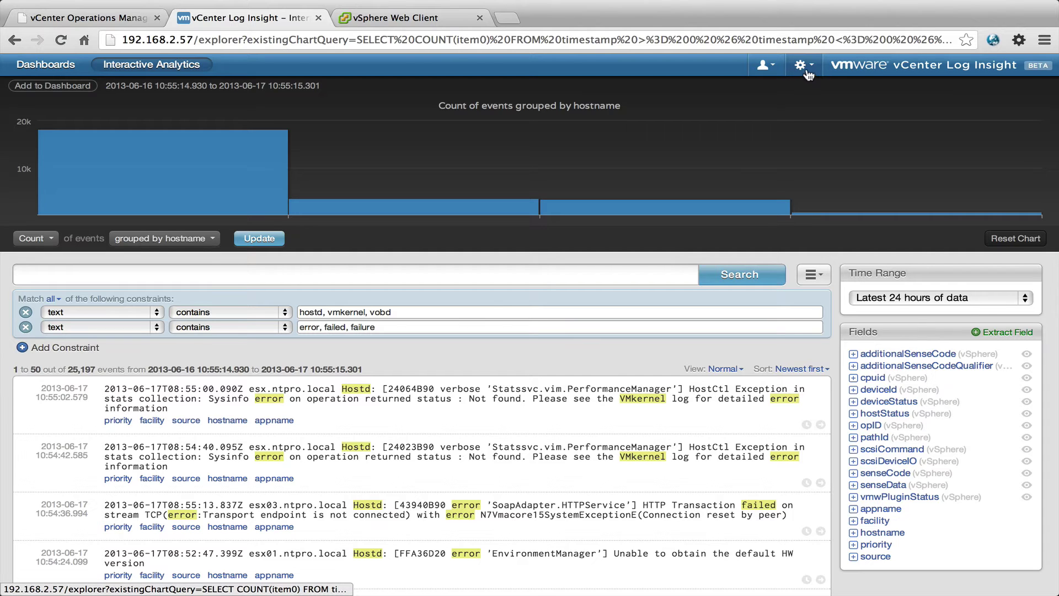
pyautogui.click(804, 66)
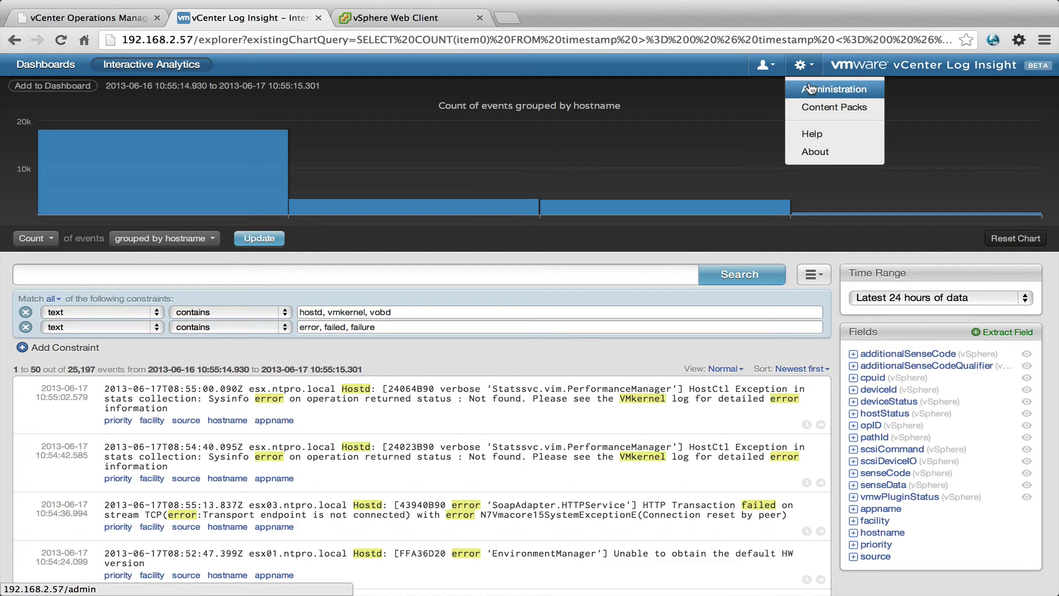
pyautogui.click(811, 89)
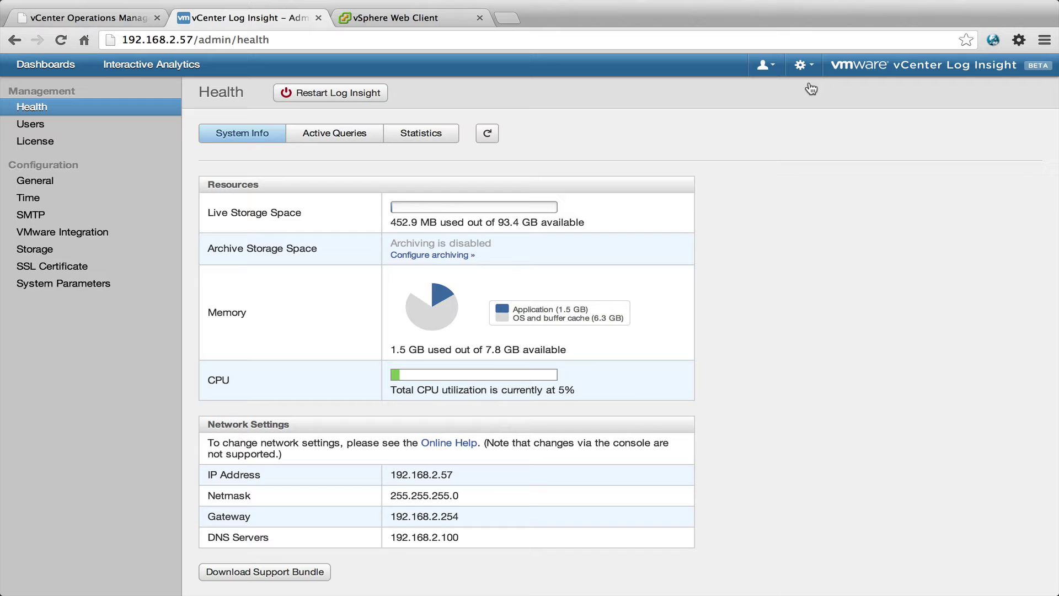
pyautogui.click(93, 234)
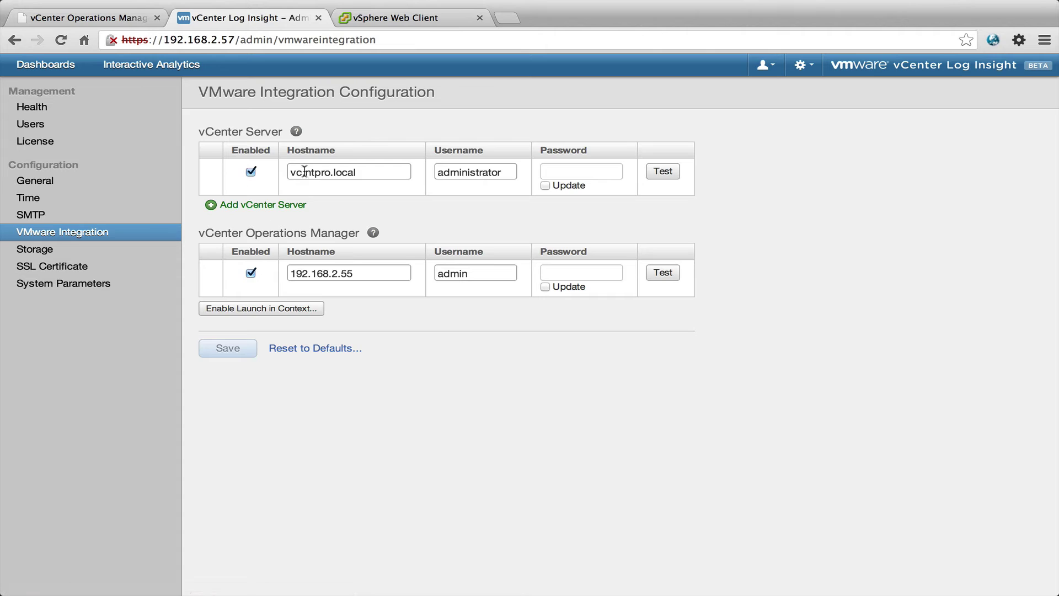
pyautogui.moveTo(361, 171); pyautogui.dragTo(231, 168)
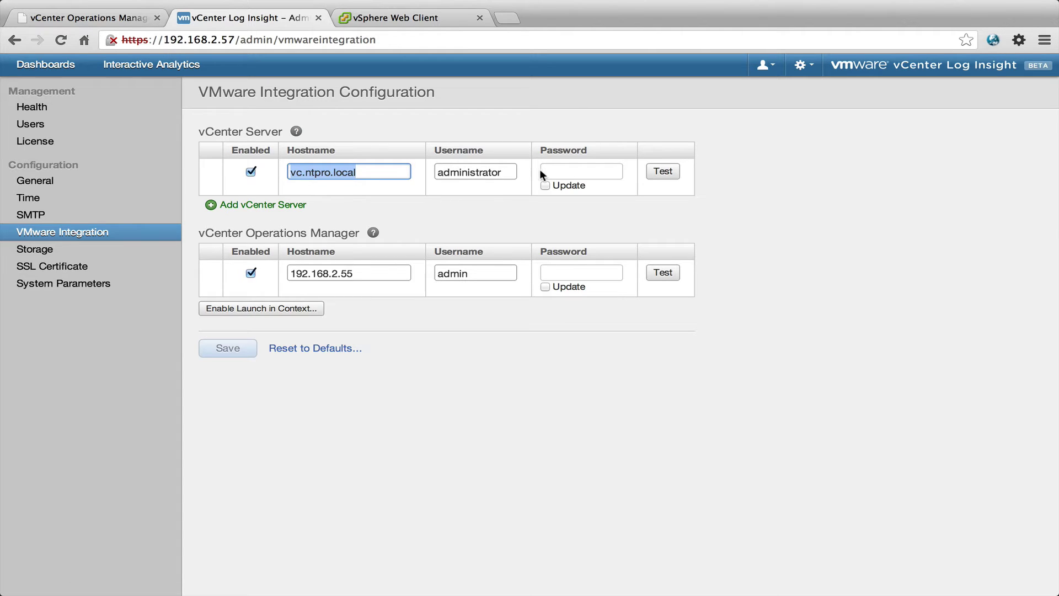
pyautogui.moveTo(375, 274); pyautogui.dragTo(259, 267)
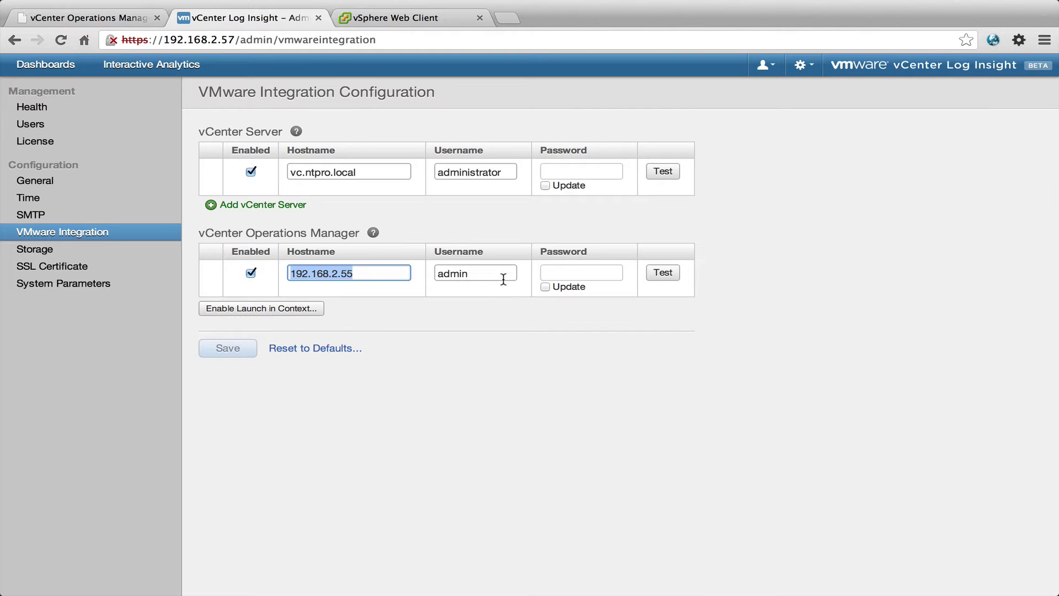
pyautogui.moveTo(503, 274); pyautogui.dragTo(412, 273)
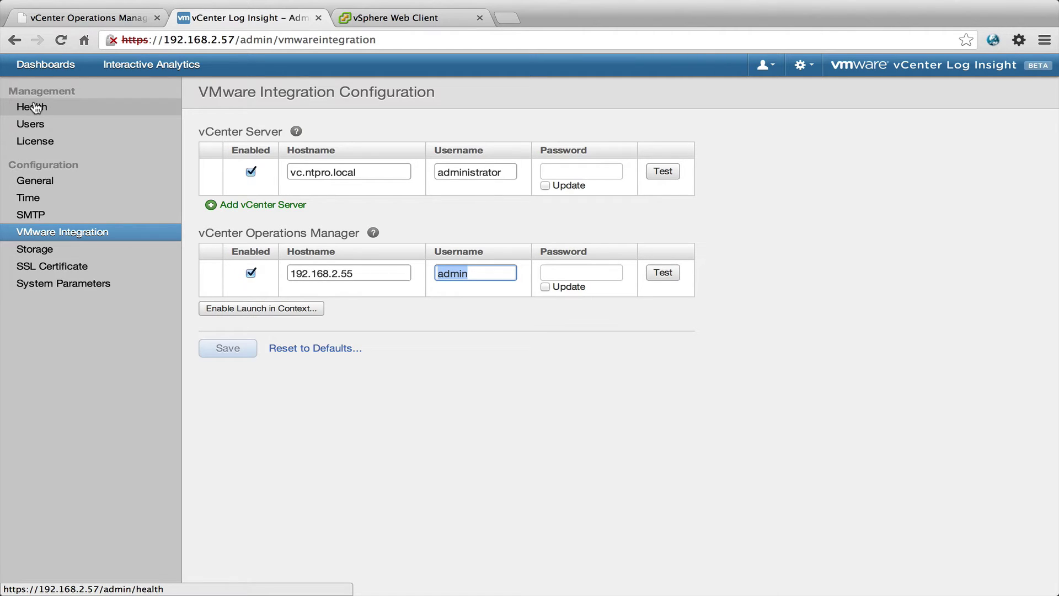
# - From the vSphere Overview dashboard, search Interactive Analytics for 'error', returning 52 recent events
pyautogui.click(44, 64)
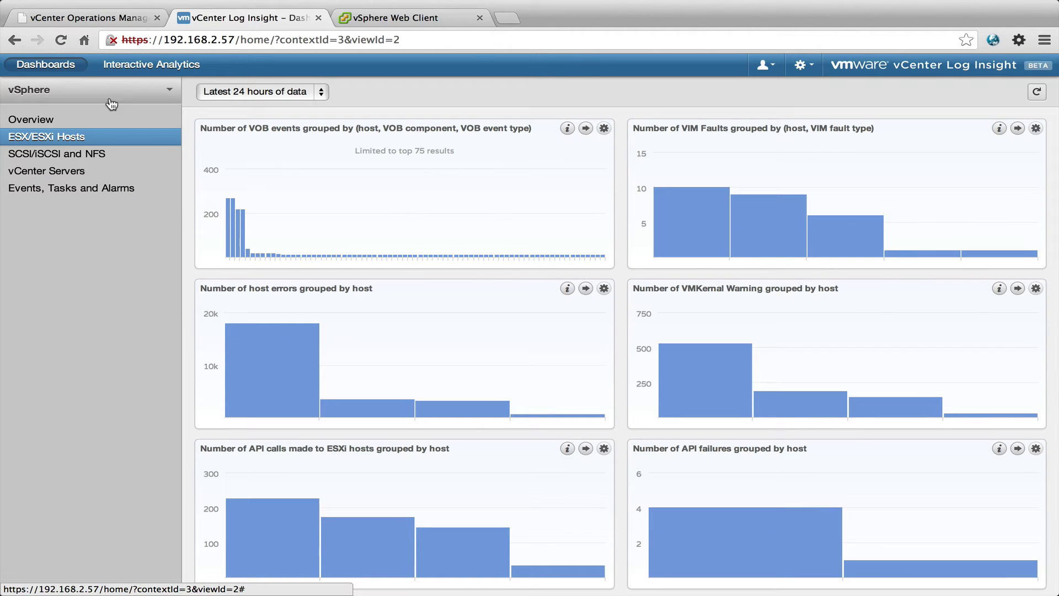
pyautogui.click(38, 123)
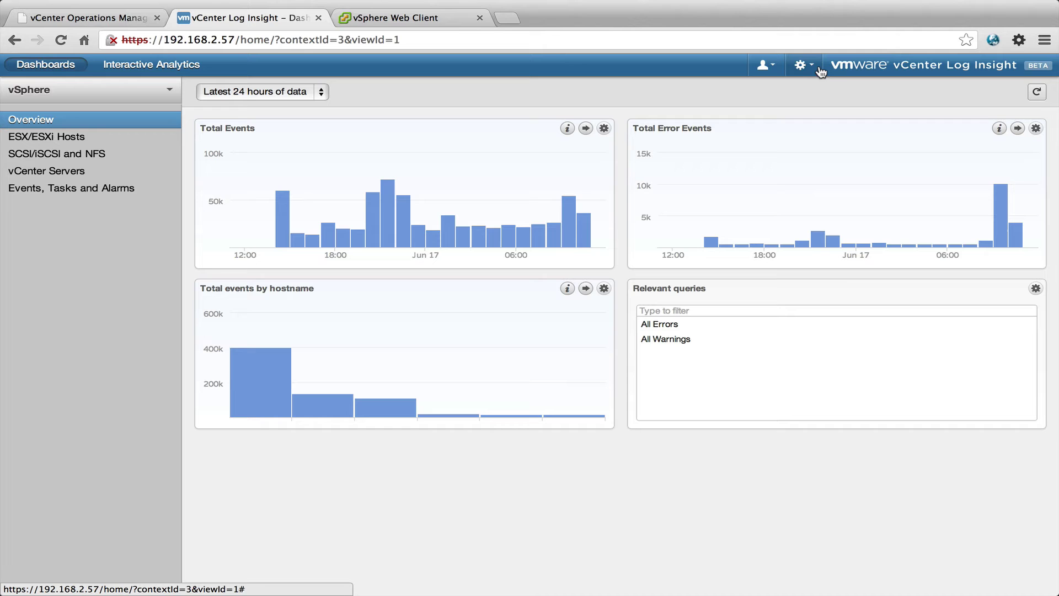
pyautogui.click(134, 66)
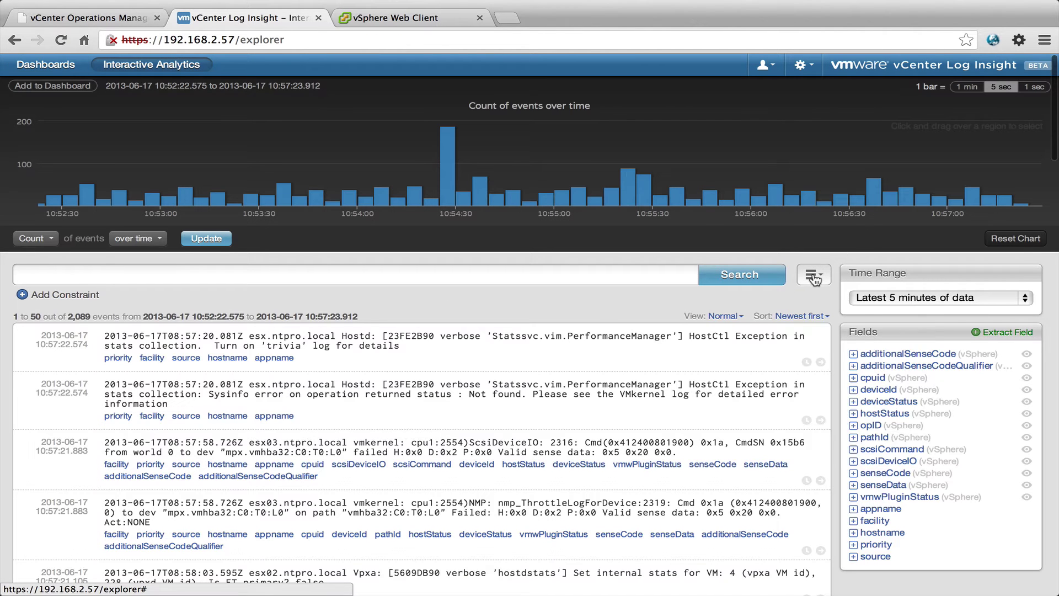
pyautogui.click(814, 279)
pyautogui.click(368, 280)
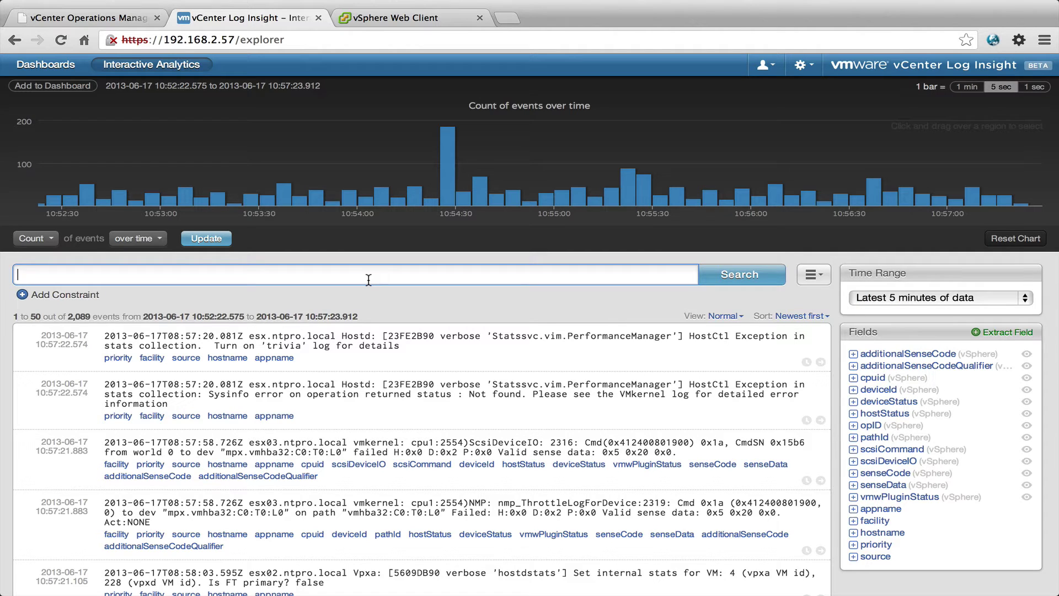
pyautogui.write('ero')
pyautogui.write('ror')
pyautogui.press('Return')
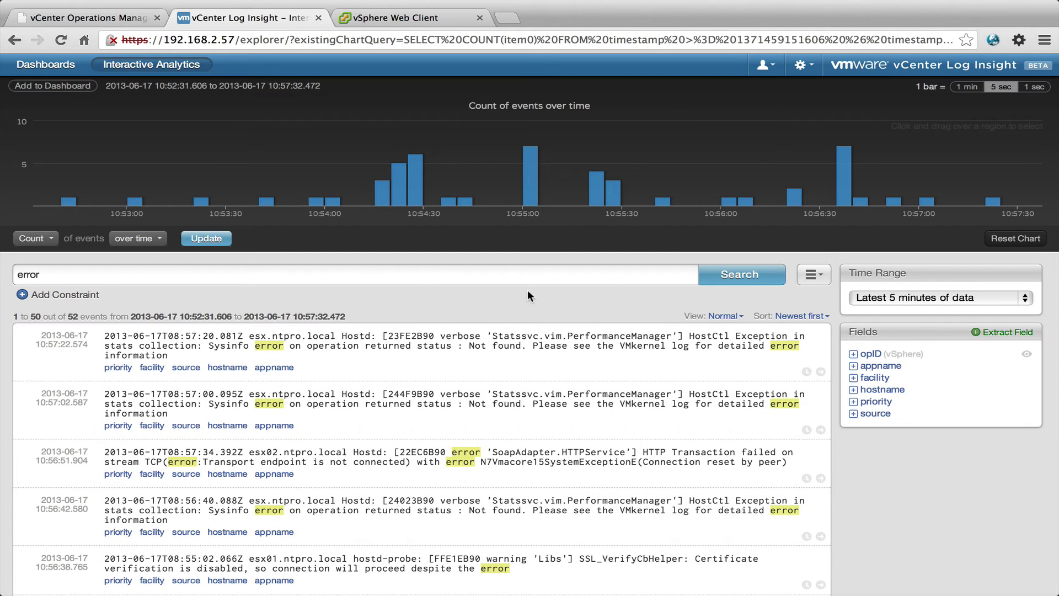
pyautogui.click(814, 274)
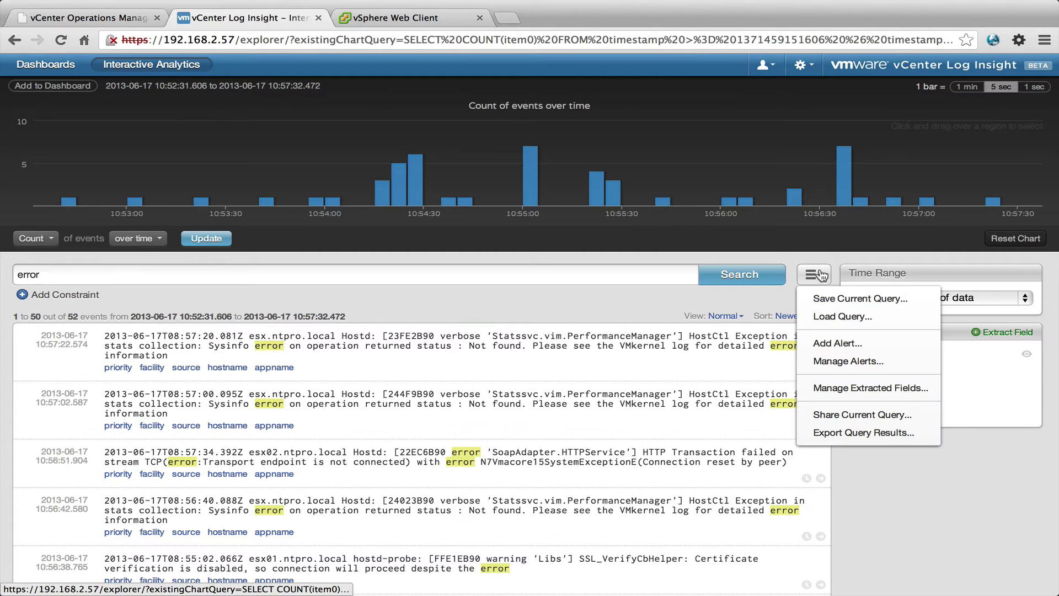
pyautogui.click(849, 344)
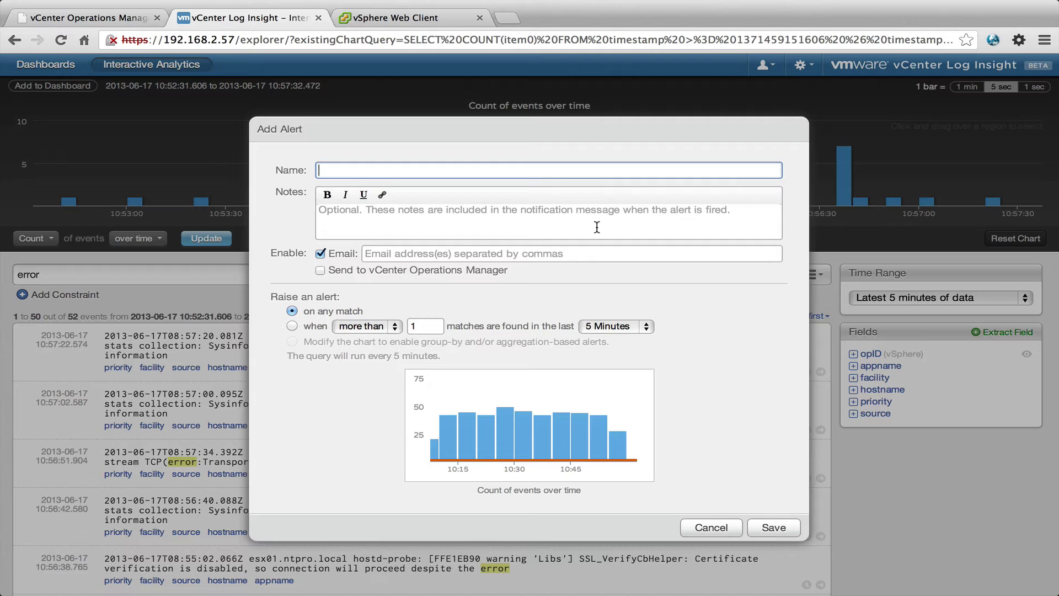
pyautogui.click(321, 271)
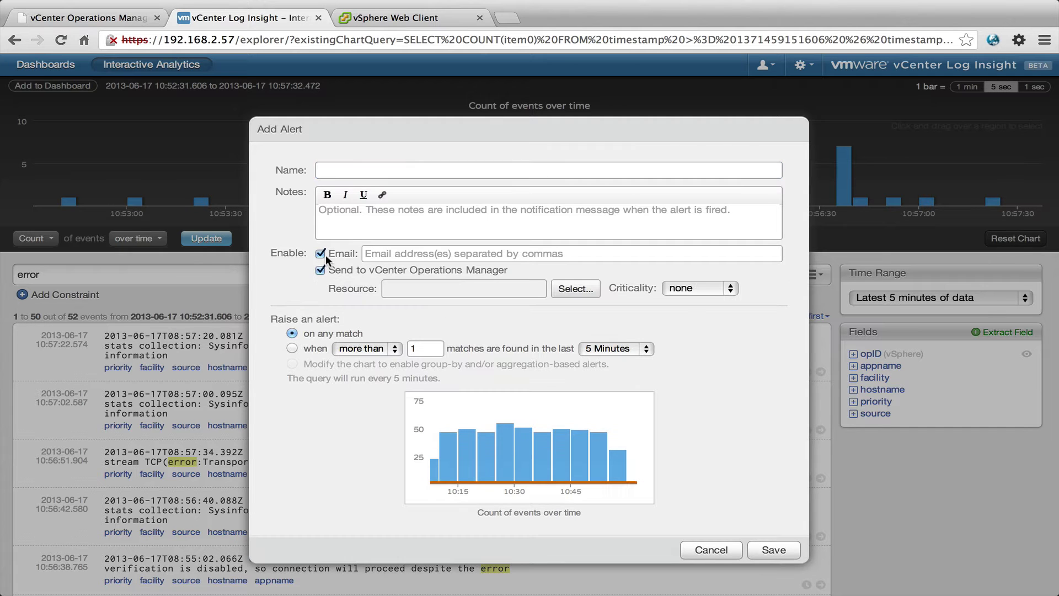
pyautogui.click(321, 254)
pyautogui.click(585, 291)
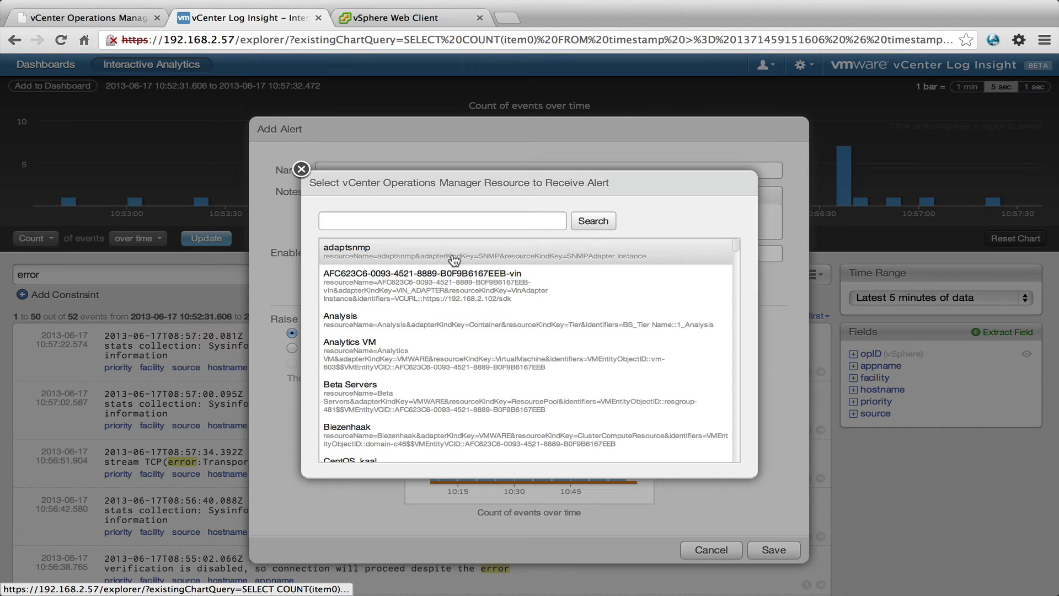
pyautogui.scroll(-5, 451, 362)
pyautogui.scroll(-2, 451, 362)
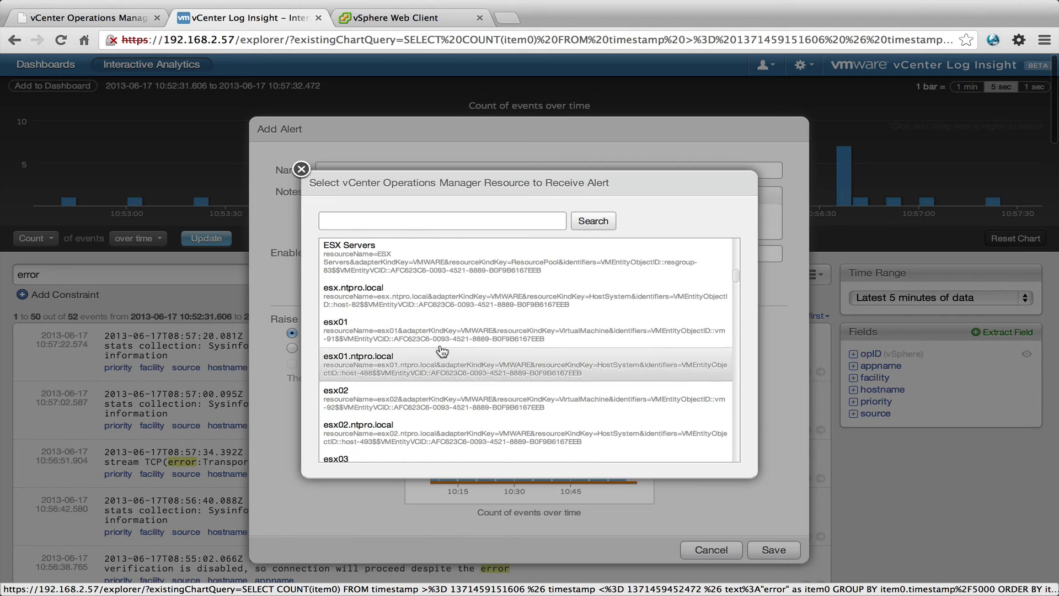
pyautogui.click(428, 371)
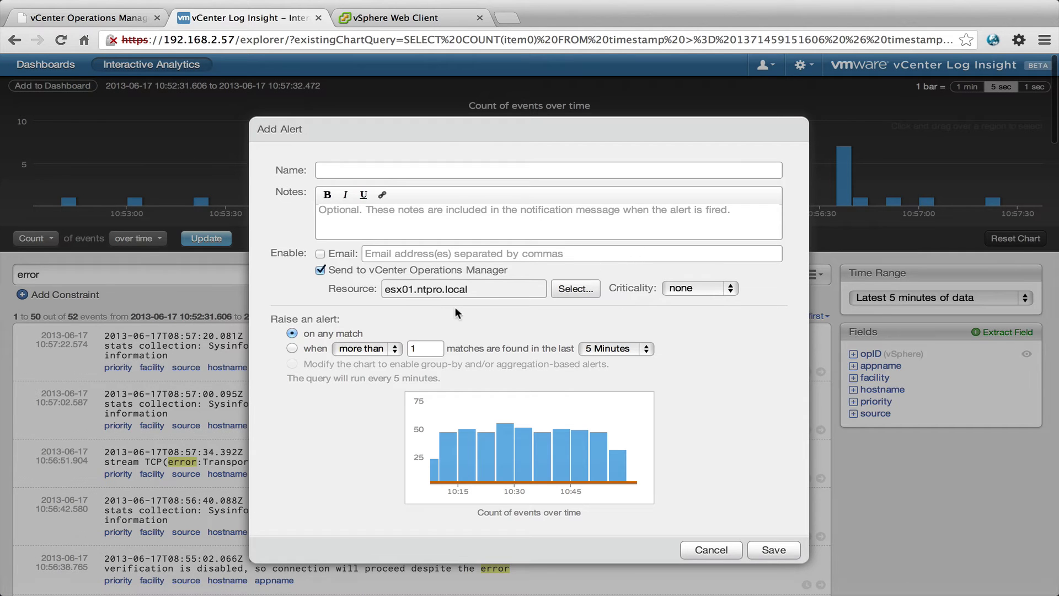
pyautogui.click(711, 550)
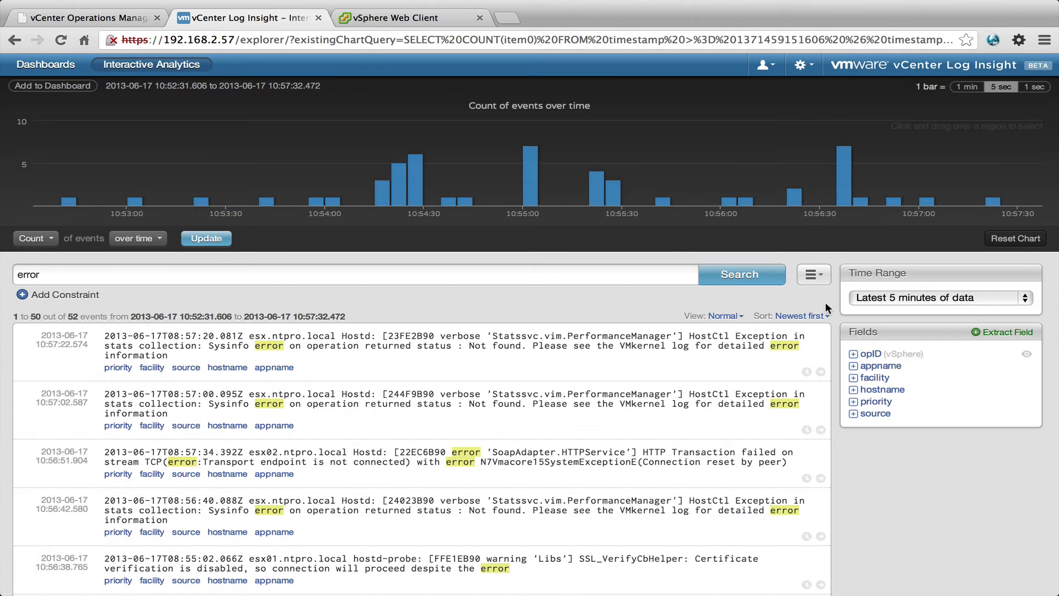
pyautogui.click(813, 274)
pyautogui.click(857, 359)
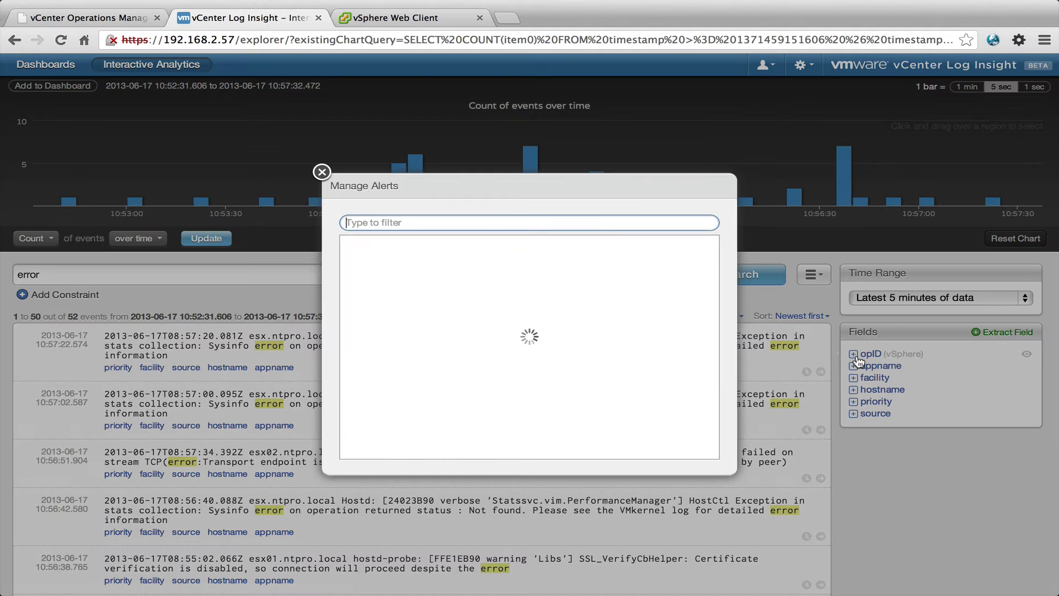
pyautogui.click(439, 290)
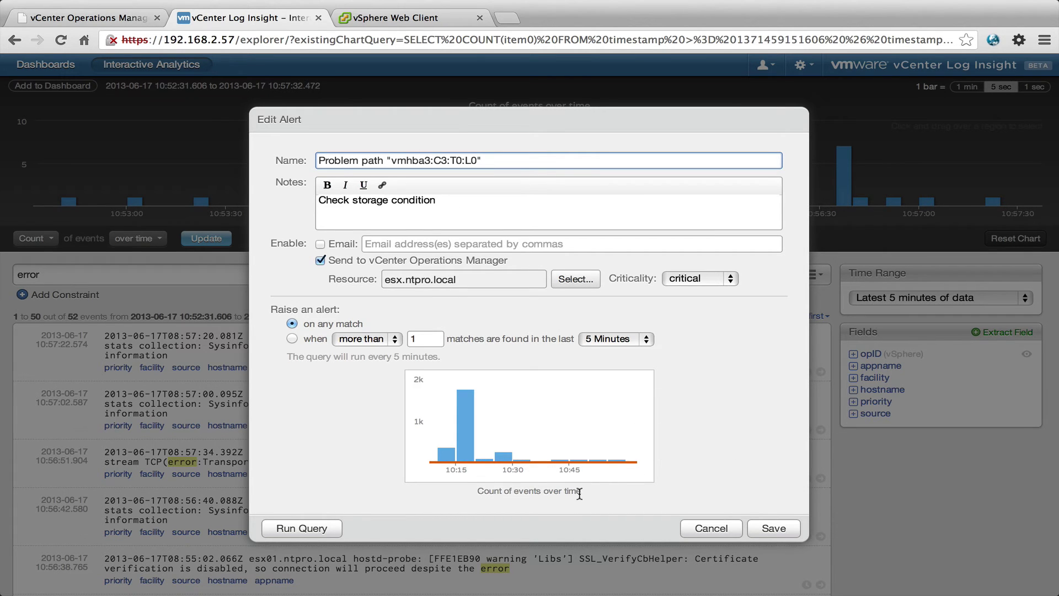
pyautogui.moveTo(458, 492); pyautogui.dragTo(592, 491)
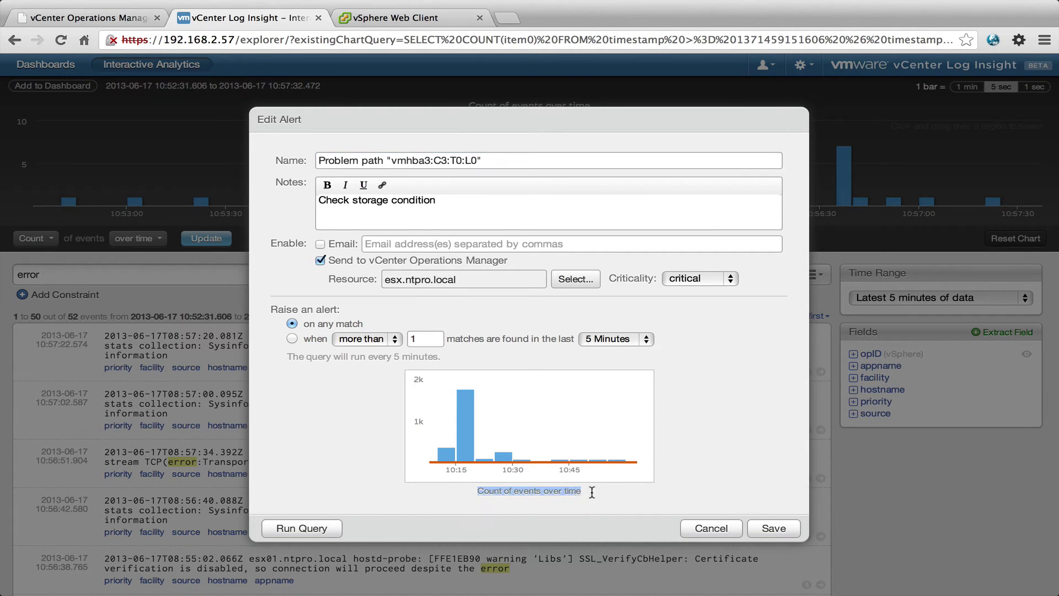
pyautogui.click(723, 531)
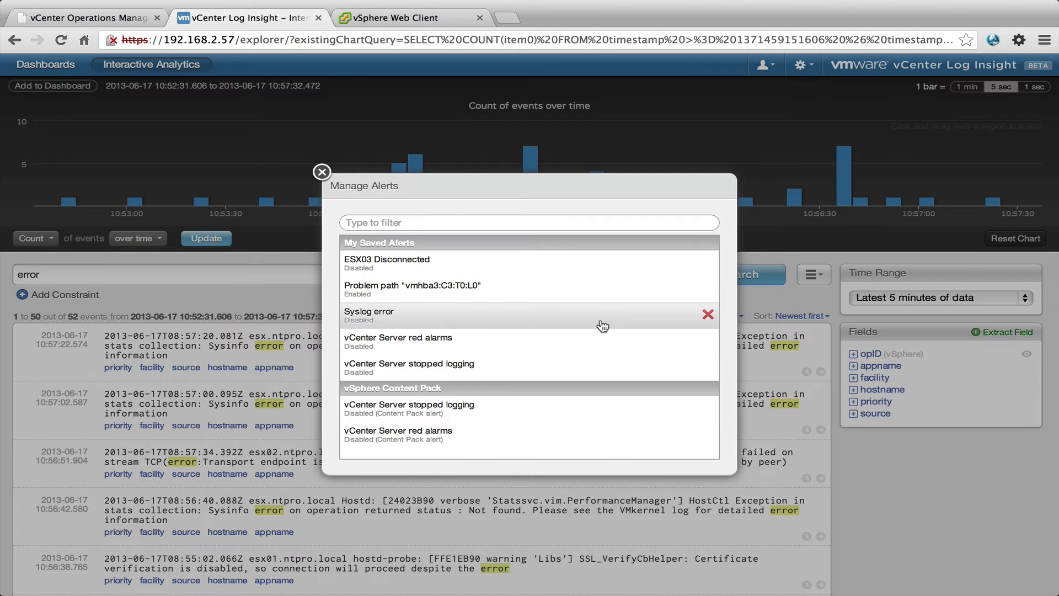
pyautogui.click(320, 172)
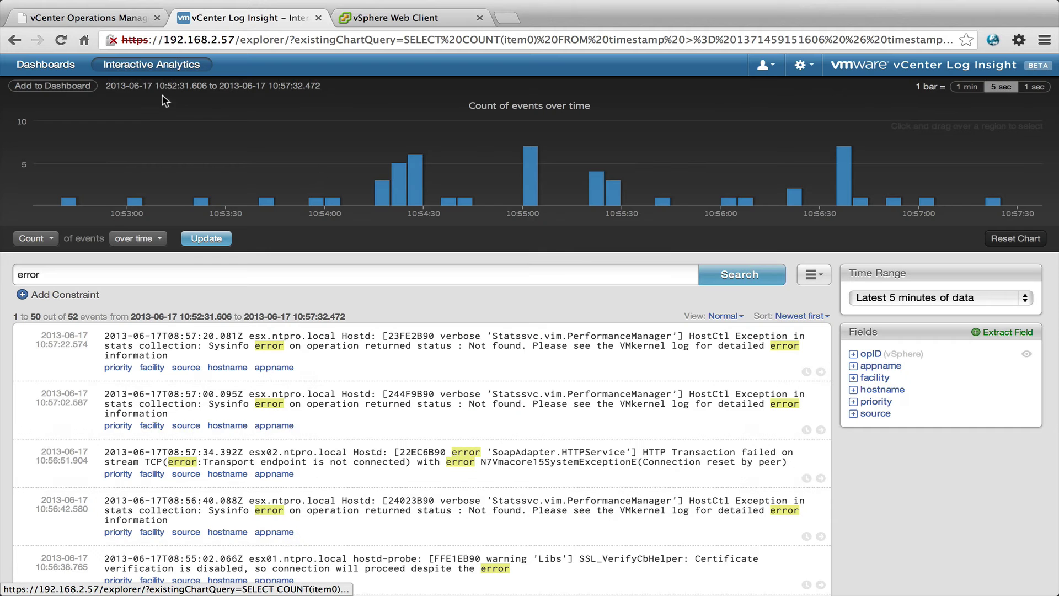
# - Switch to vCenter Operations Manager and open Dashboards > vSphere > VM Performance
pyautogui.click(107, 18)
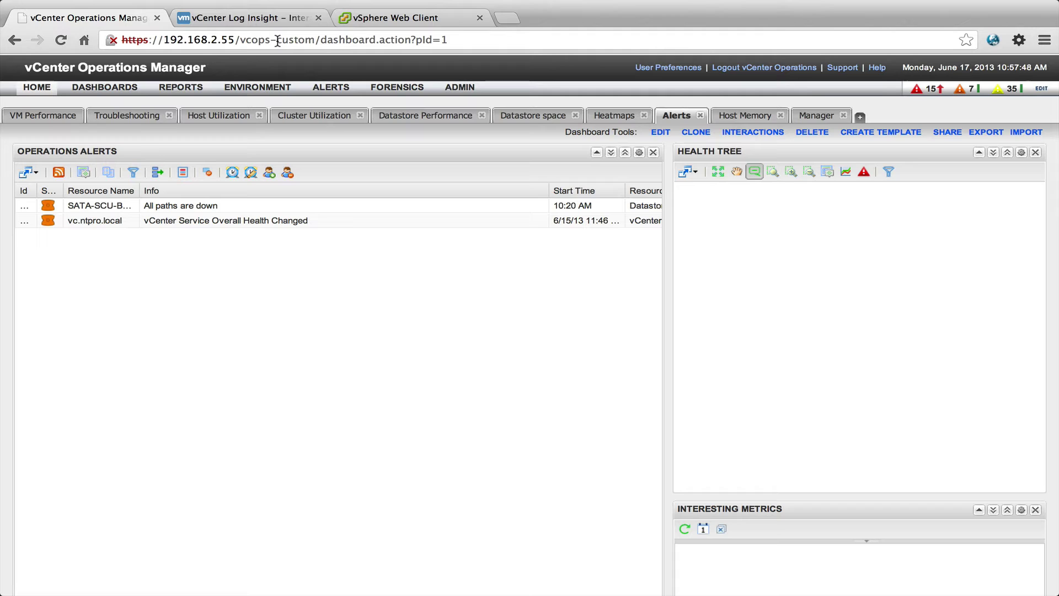
pyautogui.moveTo(88, 90)
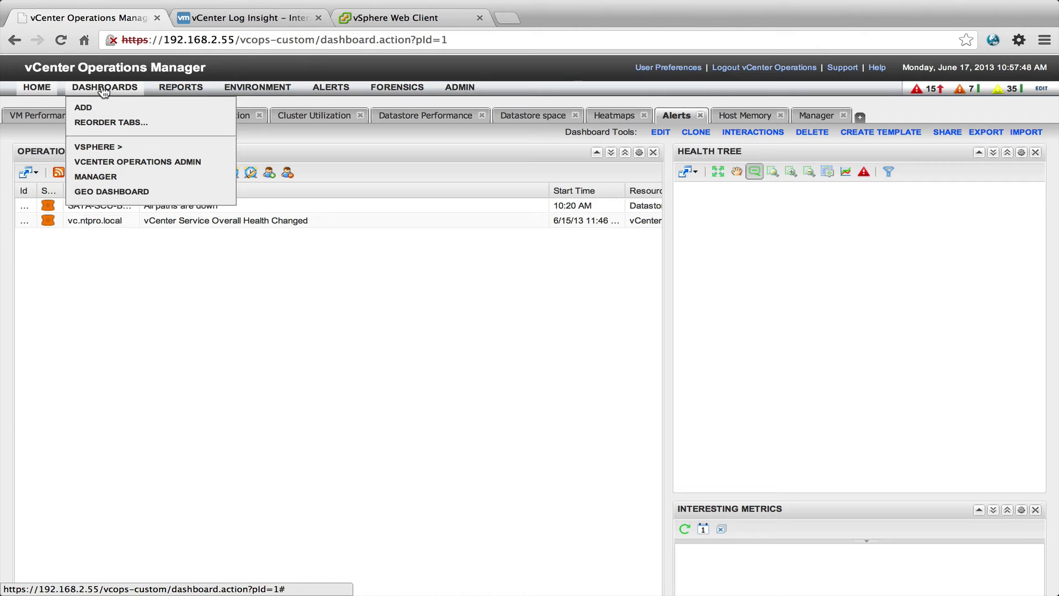
pyautogui.moveTo(133, 148)
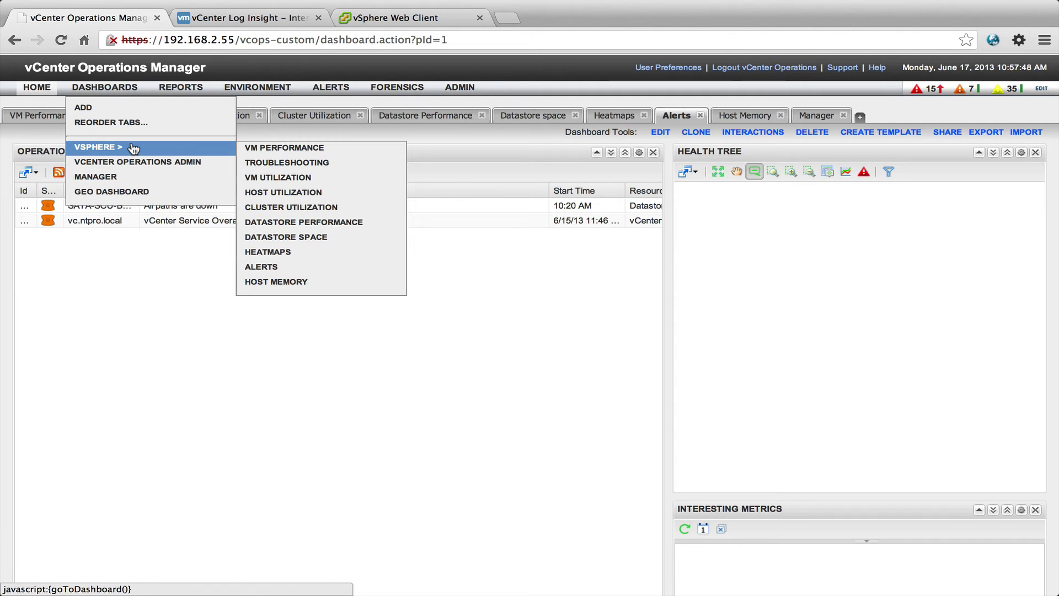
pyautogui.click(297, 148)
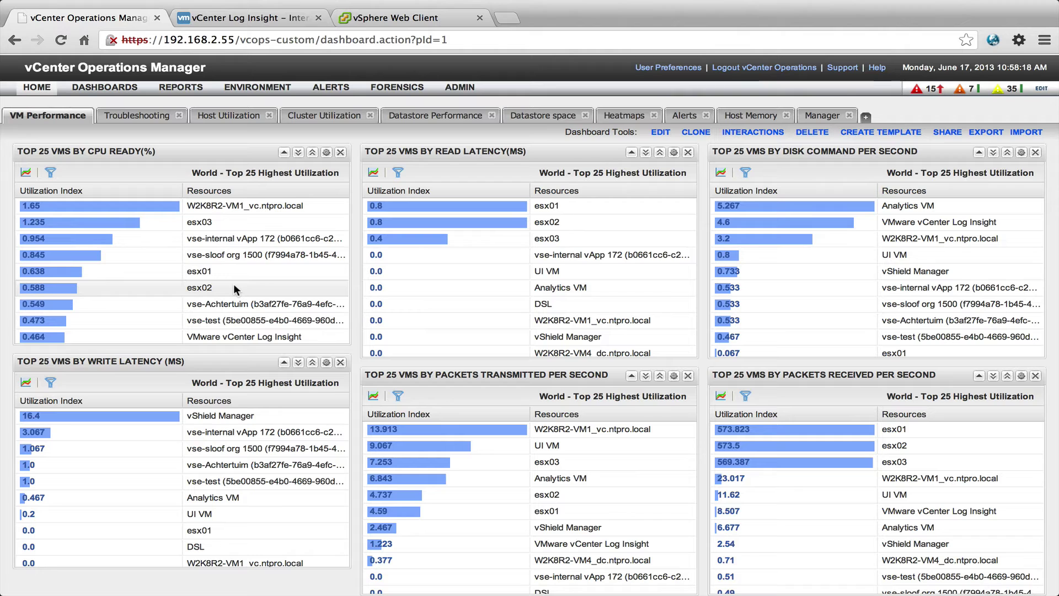
pyautogui.scroll(-2, 501, 312)
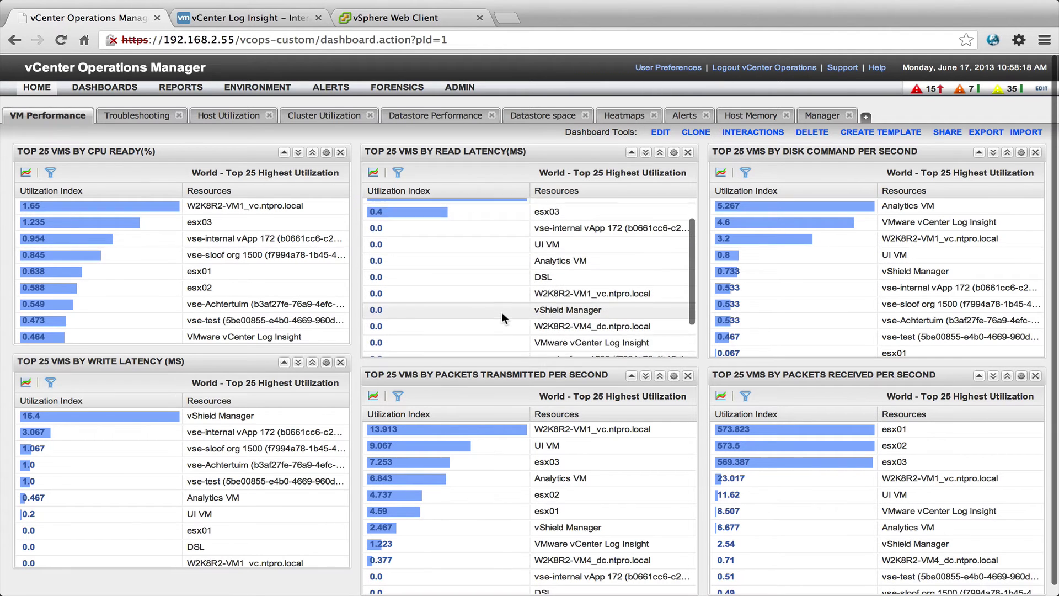
pyautogui.scroll(2, 501, 312)
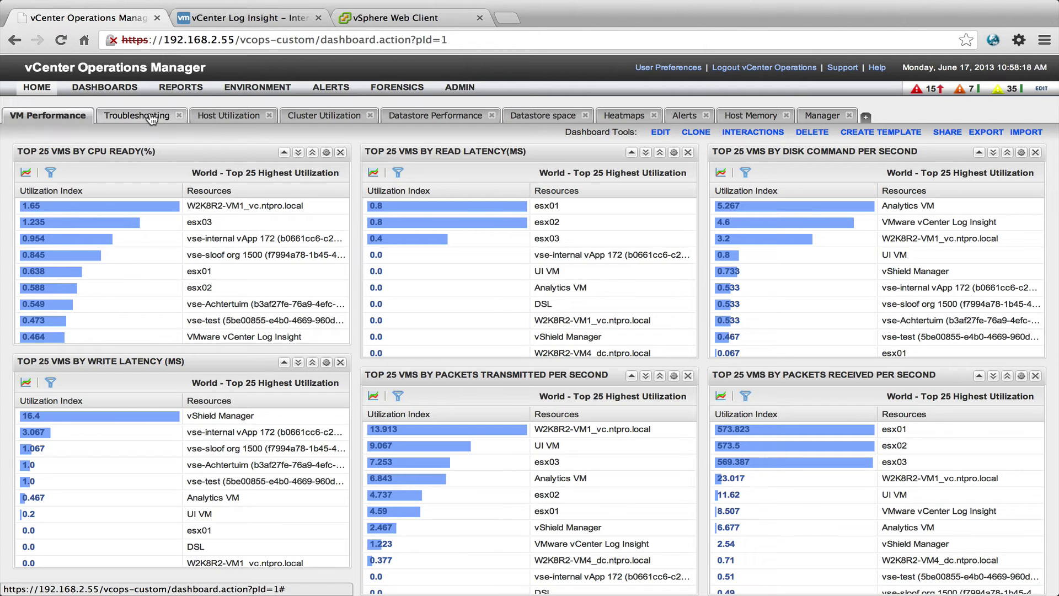
# - Review the Troubleshooting view for SATA-SCU-BAY-1 and Host Utilization, then return to Alerts
pyautogui.click(155, 117)
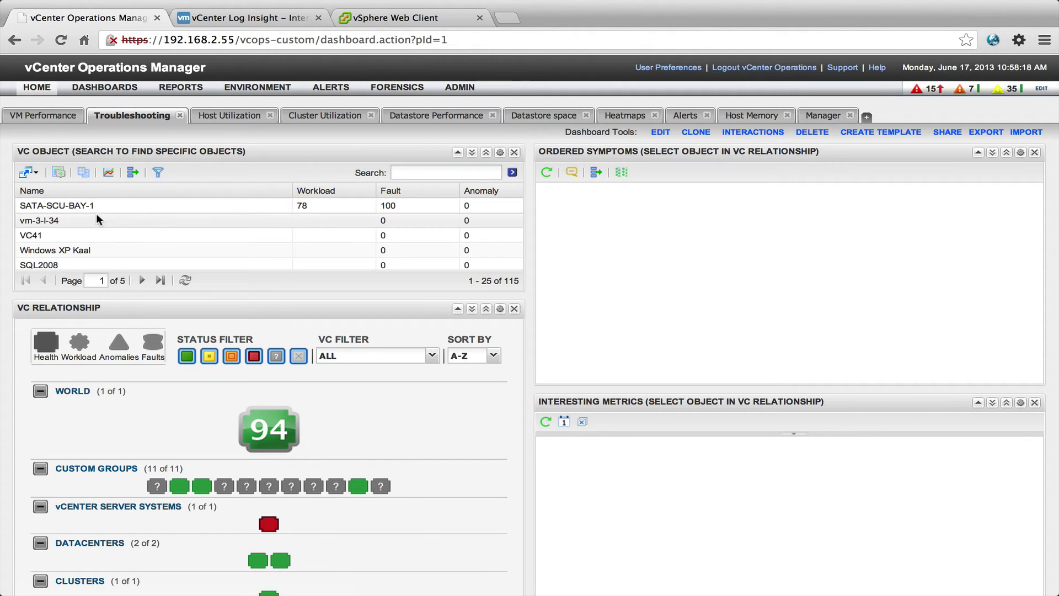
pyautogui.click(71, 204)
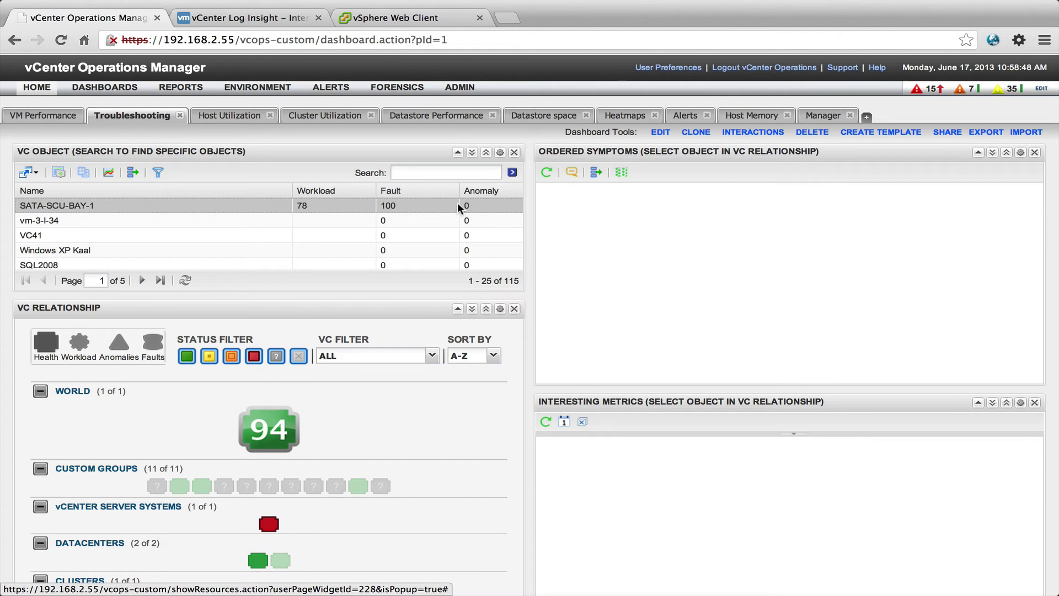
pyautogui.click(221, 117)
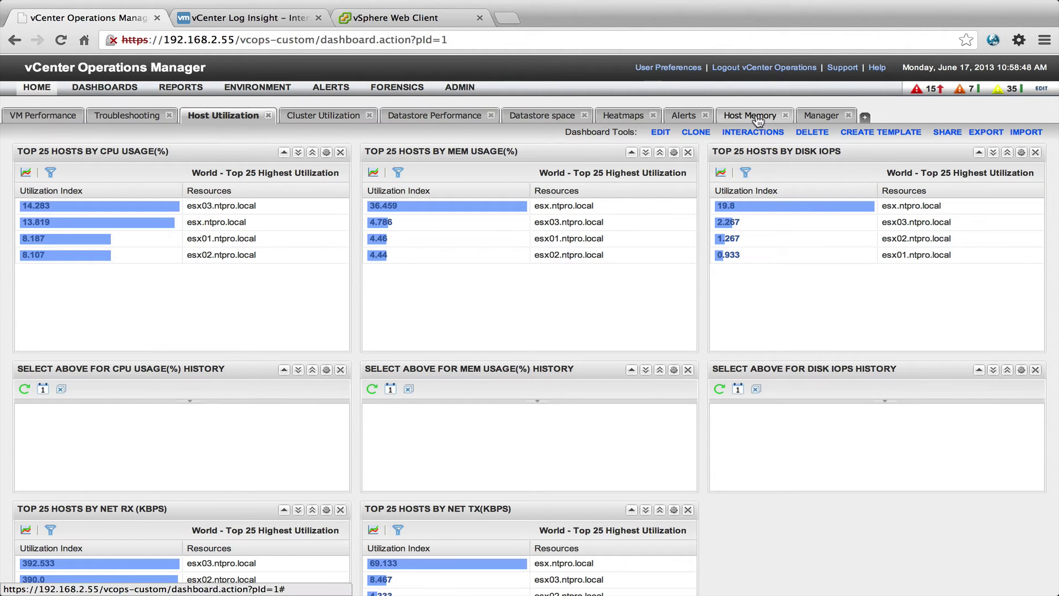
pyautogui.click(682, 116)
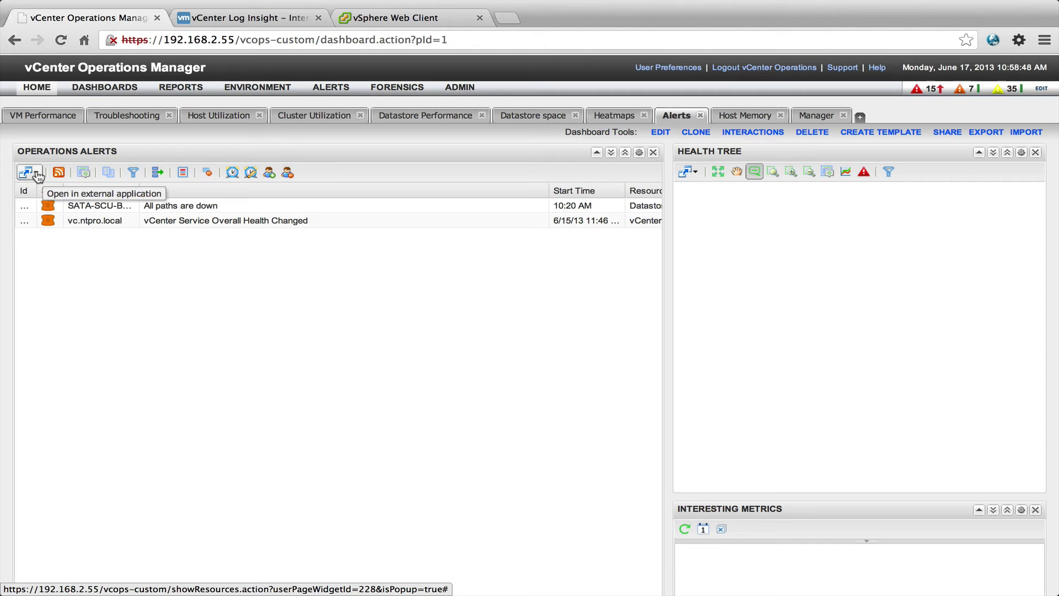
# - Select the 'All paths are down' alert, then the UI VM in the Health Tree, and list its actions
pyautogui.click(31, 174)
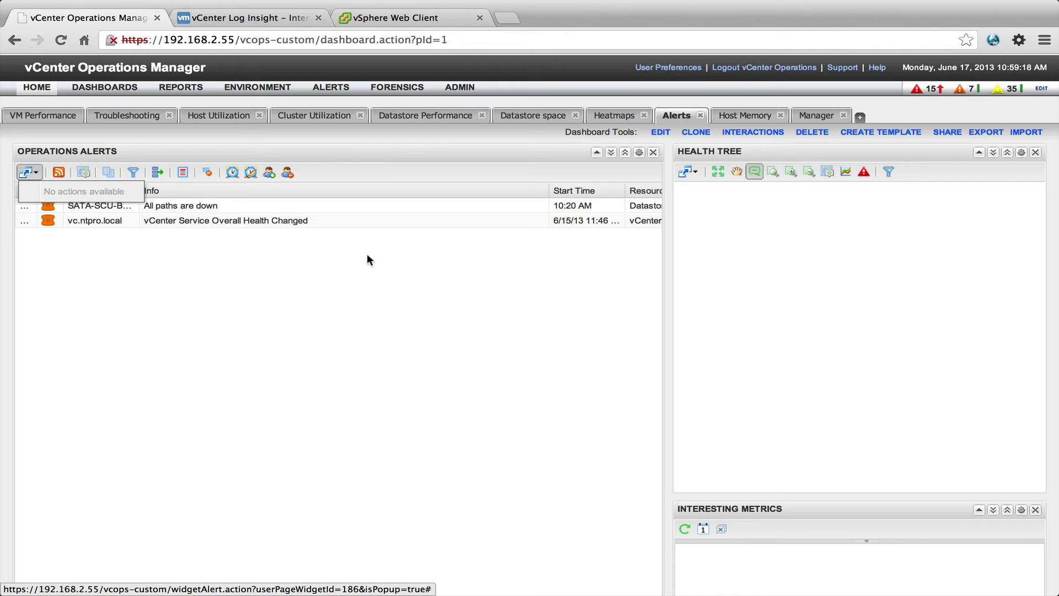
pyautogui.click(131, 206)
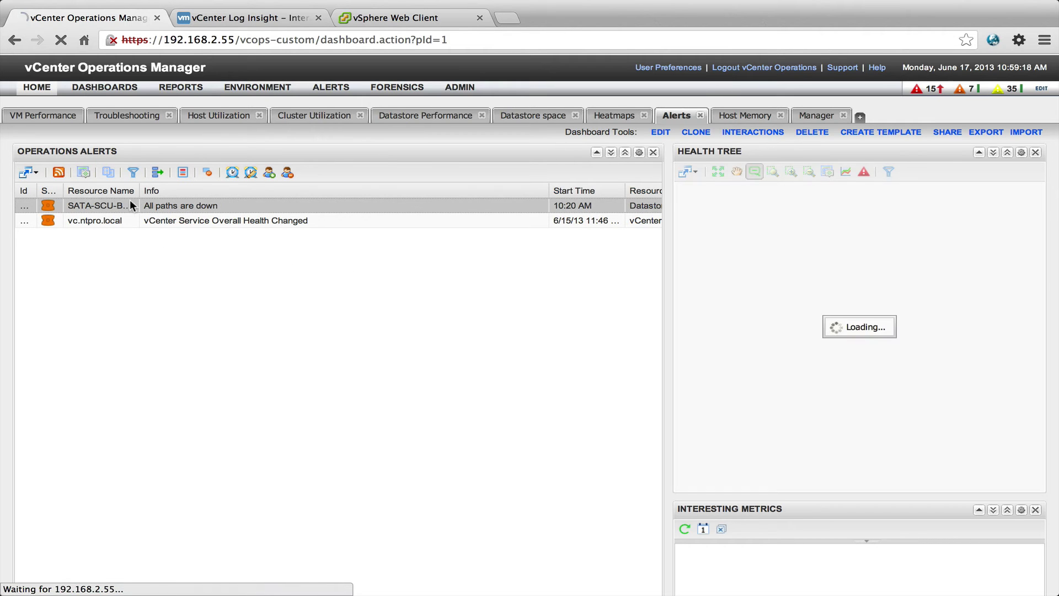
pyautogui.click(28, 173)
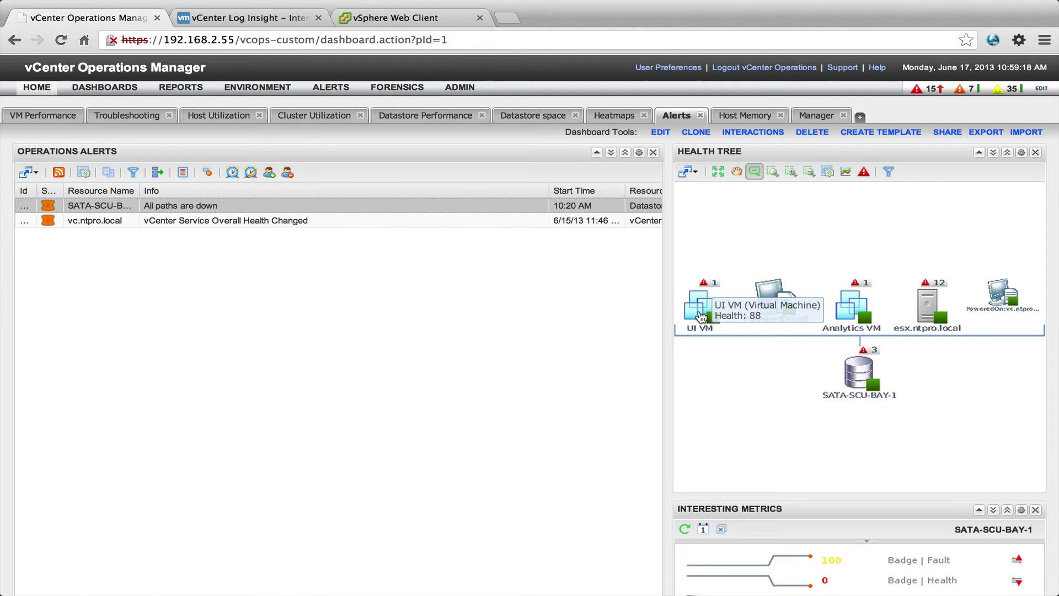
pyautogui.click(702, 317)
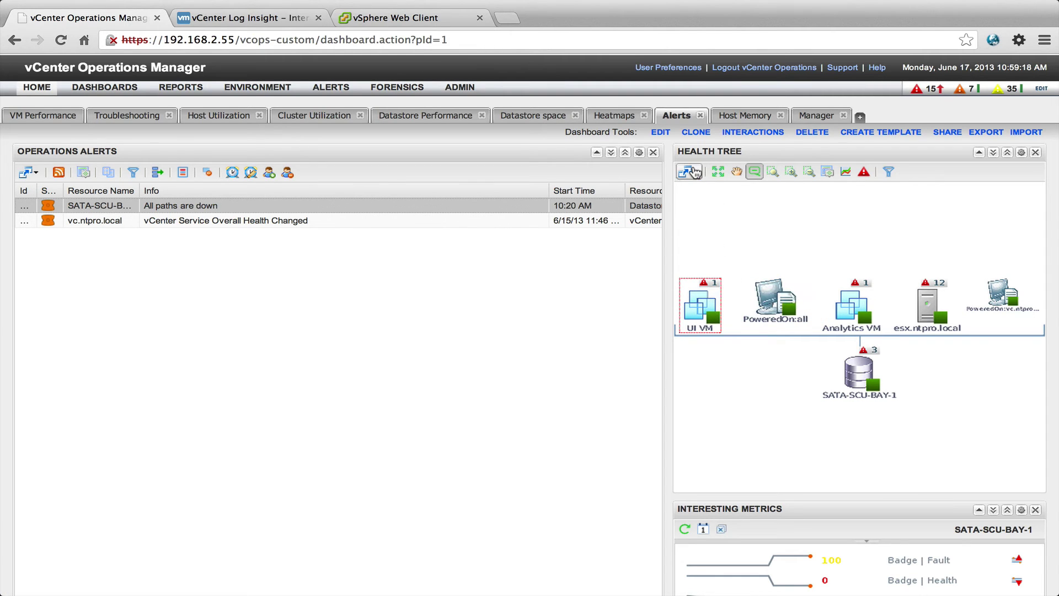
pyautogui.click(690, 172)
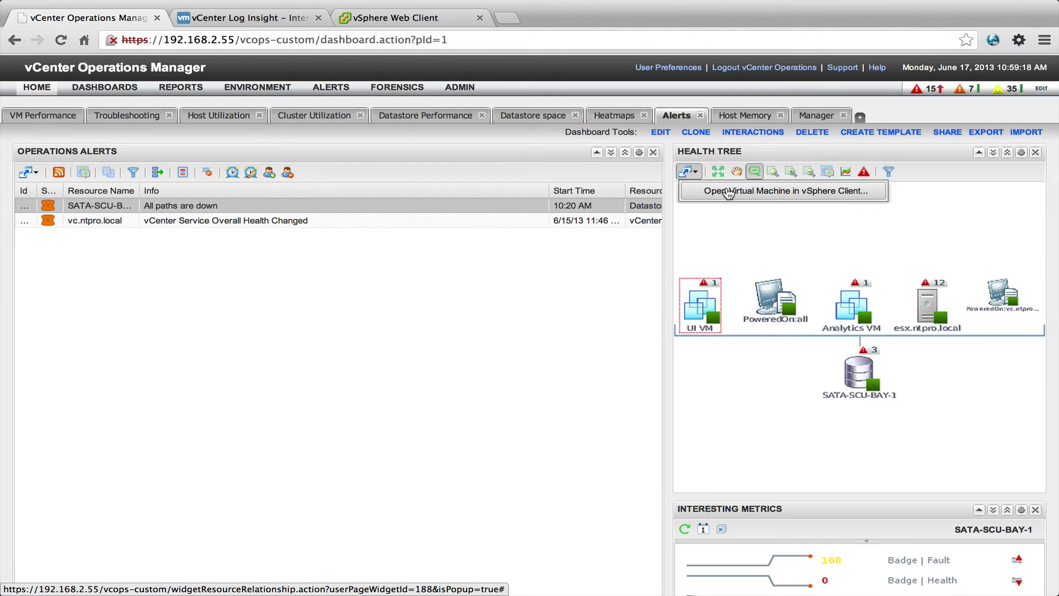
# - Choose 'Open Virtual Machine in vSphere Client...' to load the UI VM Summary page
pyautogui.click(728, 192)
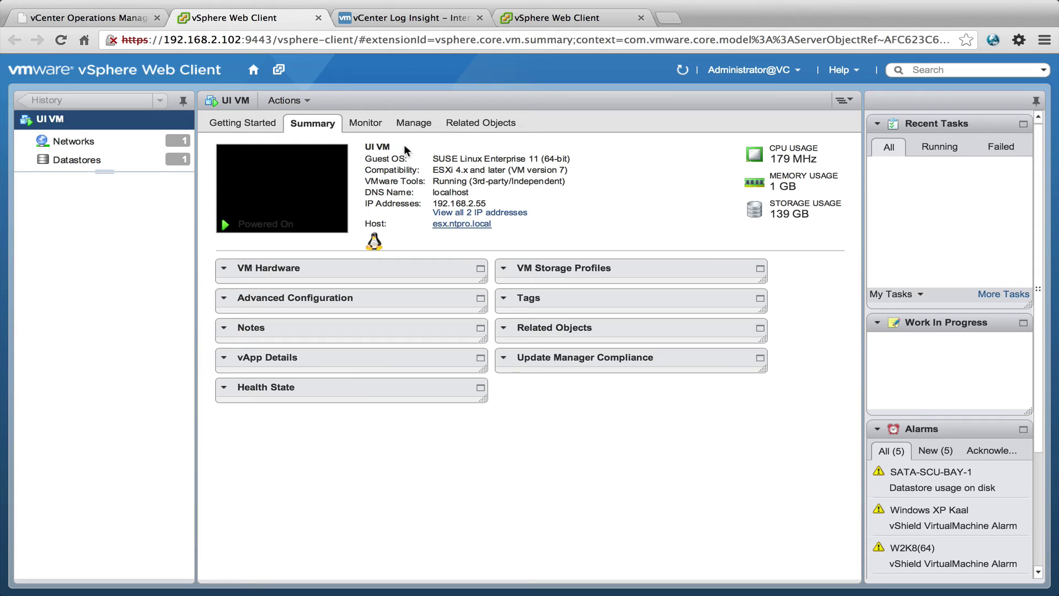
# - Open alert 746's Alert Summary in Operations Manager and highlight its trigger and resource
pyautogui.click(107, 18)
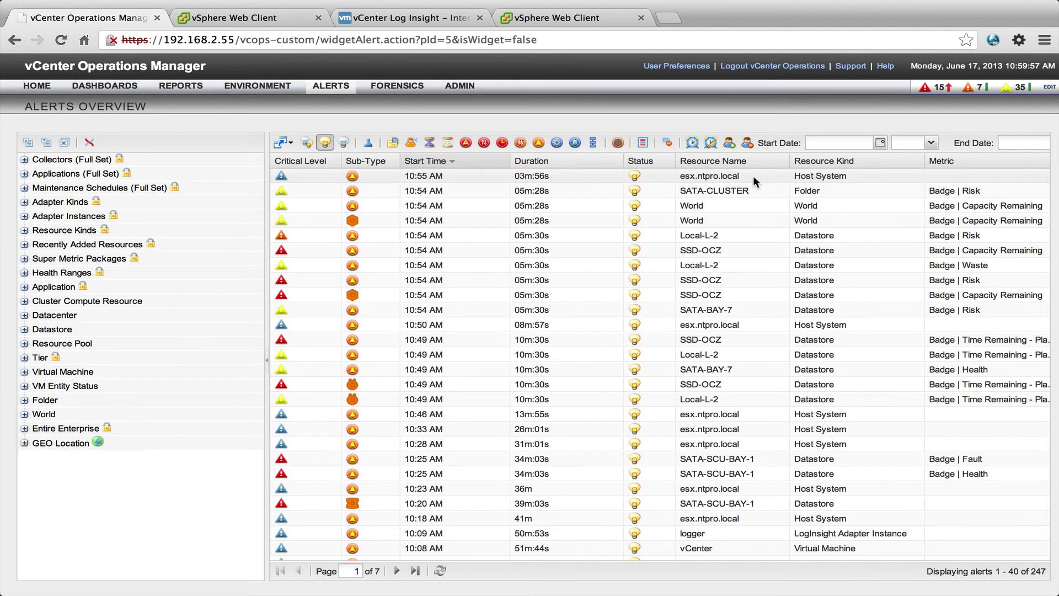
pyautogui.click(281, 179)
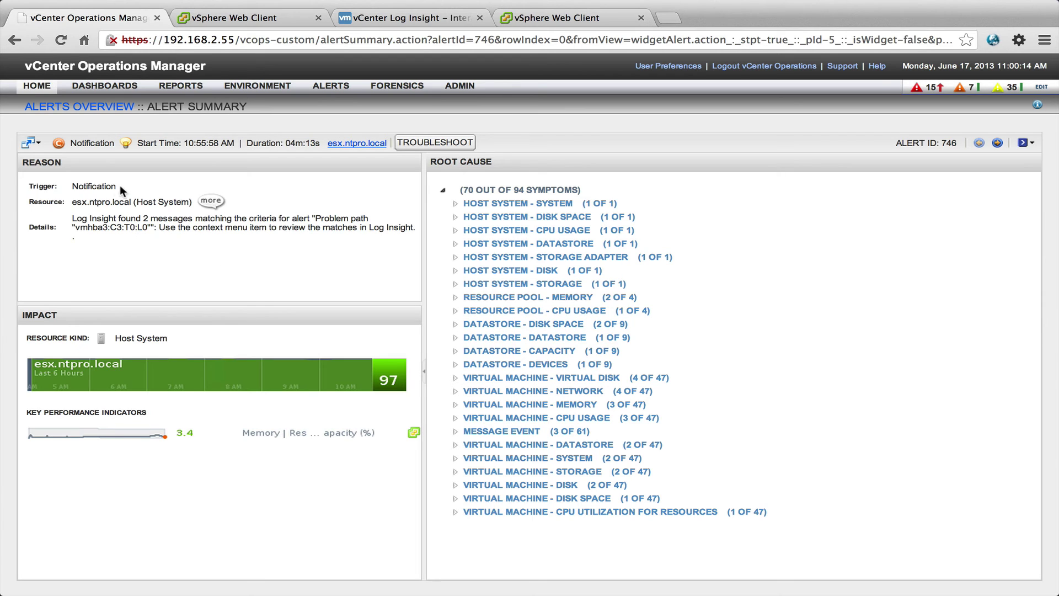
pyautogui.moveTo(121, 184); pyautogui.dragTo(195, 203)
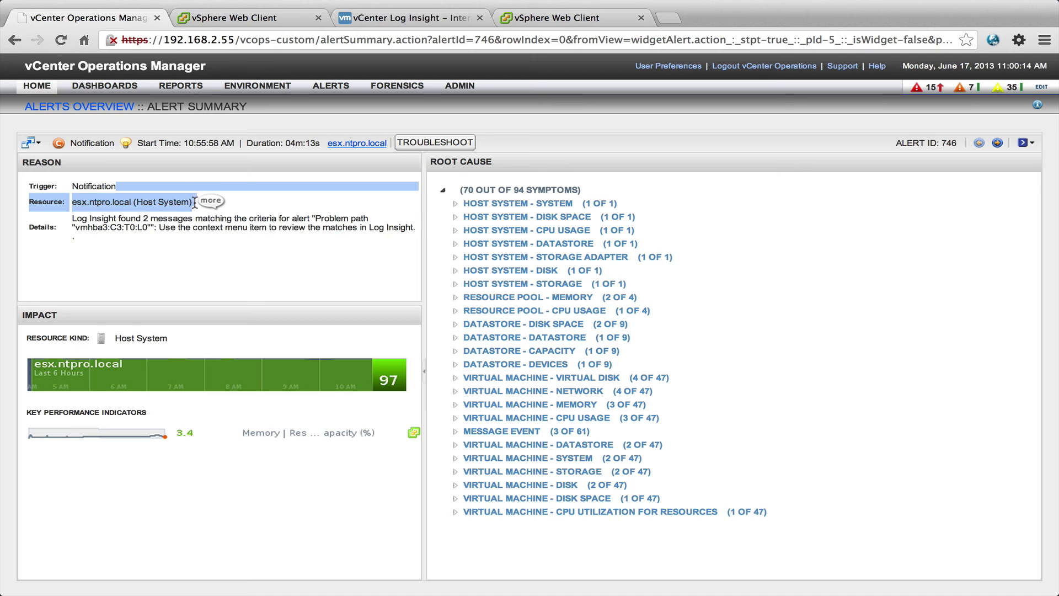
pyautogui.click(191, 249)
# - Highlight the details message: Log Insight found 2 messages matching the Problem path alert
pyautogui.moveTo(76, 219); pyautogui.dragTo(368, 225)
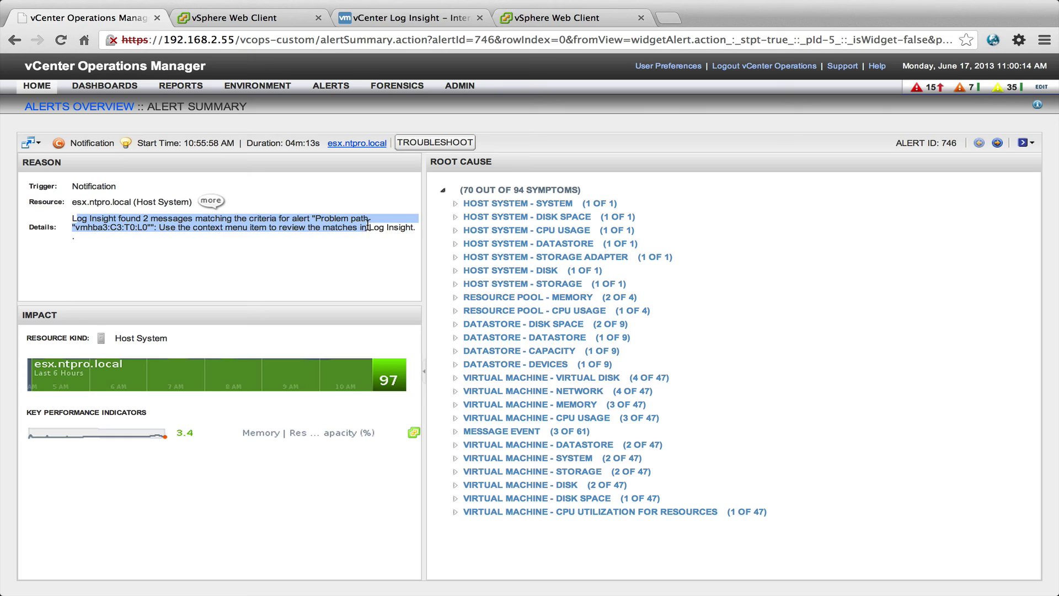
pyautogui.click(345, 272)
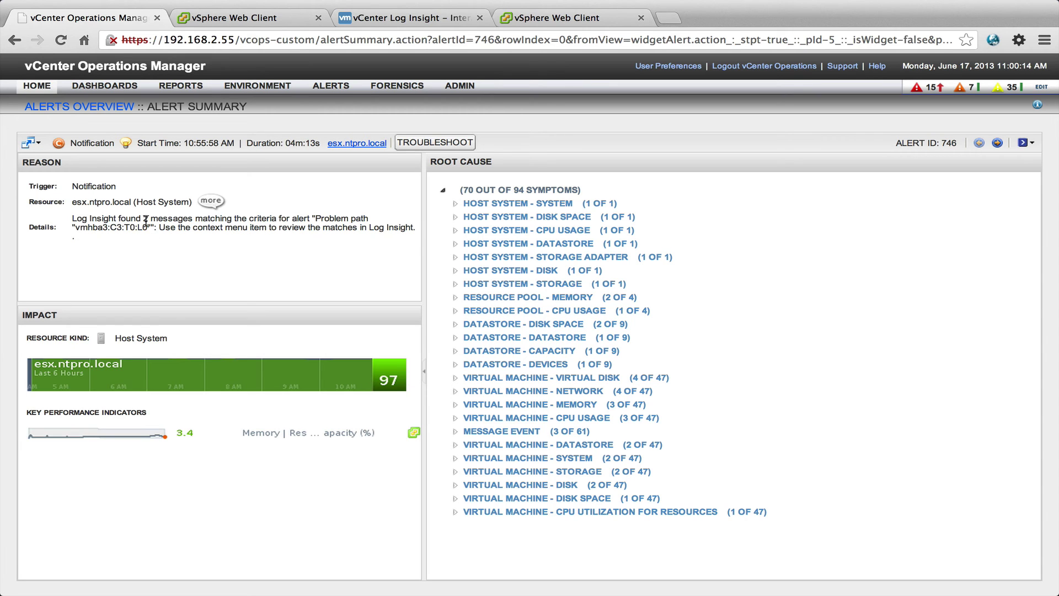
pyautogui.moveTo(146, 226); pyautogui.dragTo(68, 225)
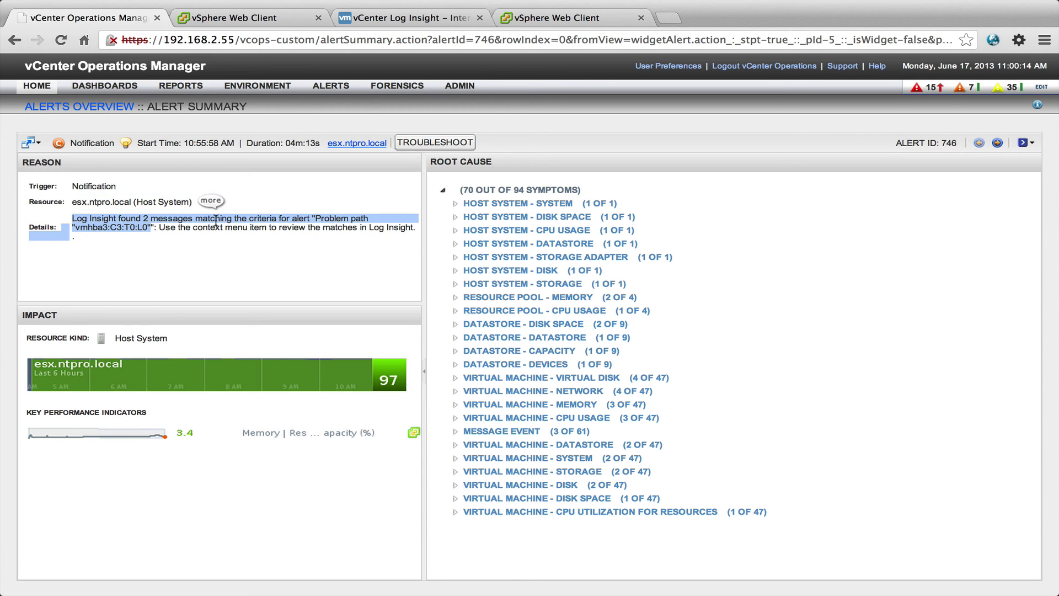
pyautogui.click(124, 236)
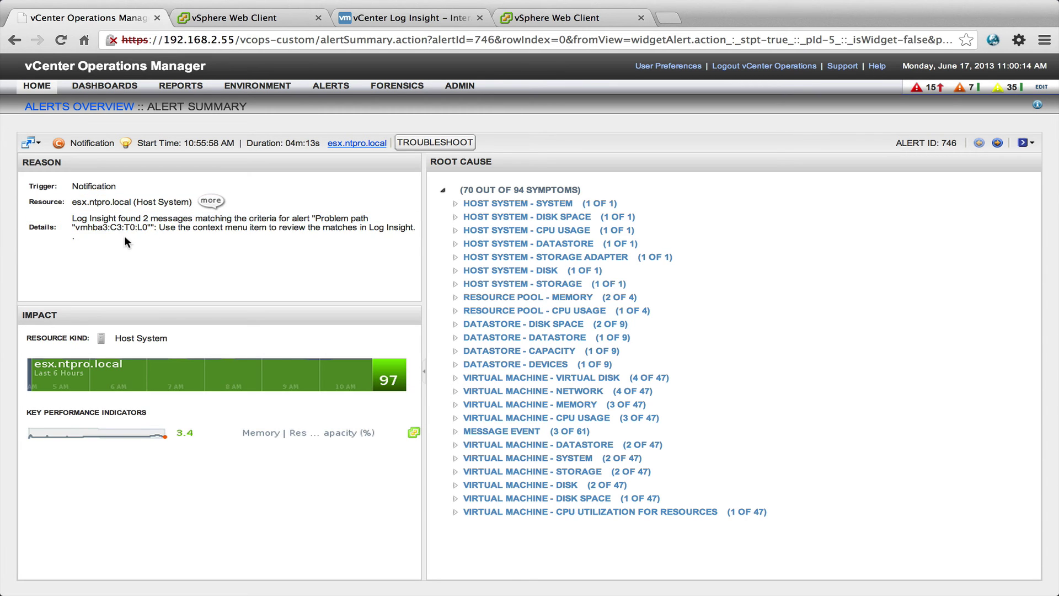
# - View the alert's notification in vCenter Log Insight and inspect the matching vmhba3:C3:T0:L0 events
pyautogui.click(35, 144)
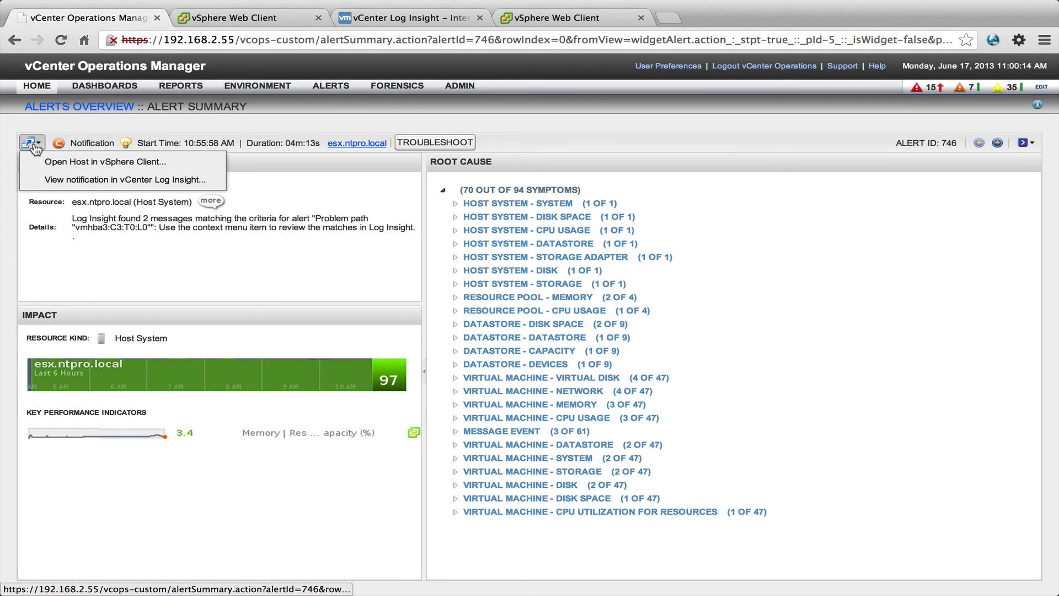
pyautogui.click(54, 180)
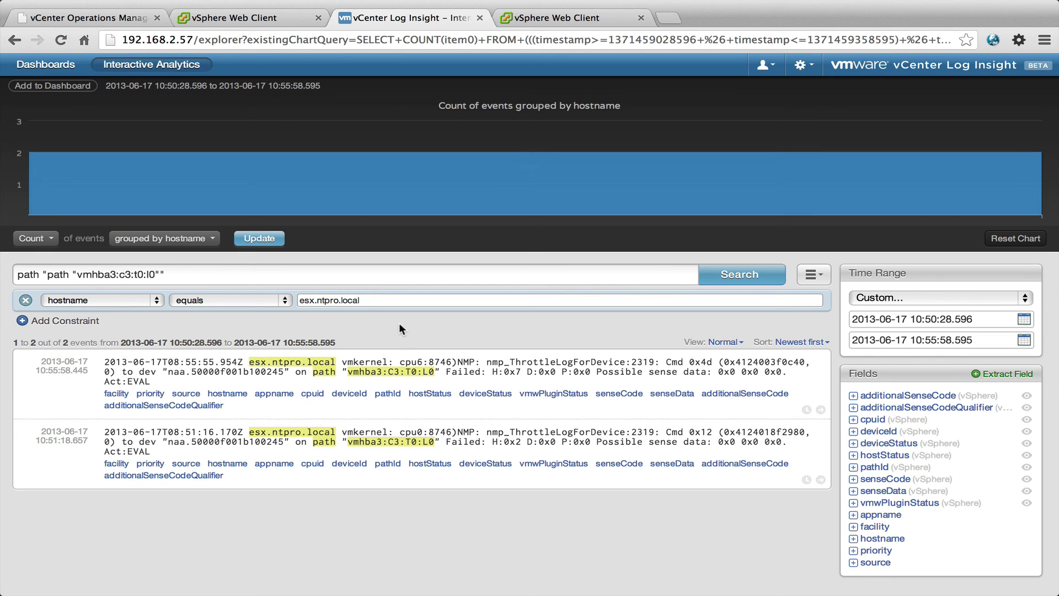
pyautogui.moveTo(166, 385); pyautogui.dragTo(106, 362)
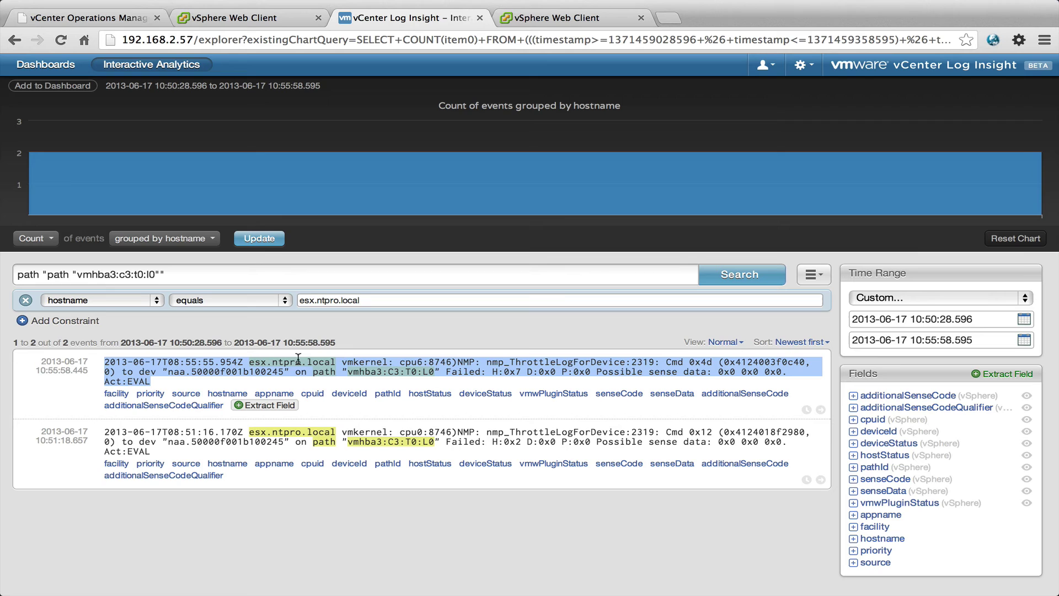
pyautogui.click(65, 402)
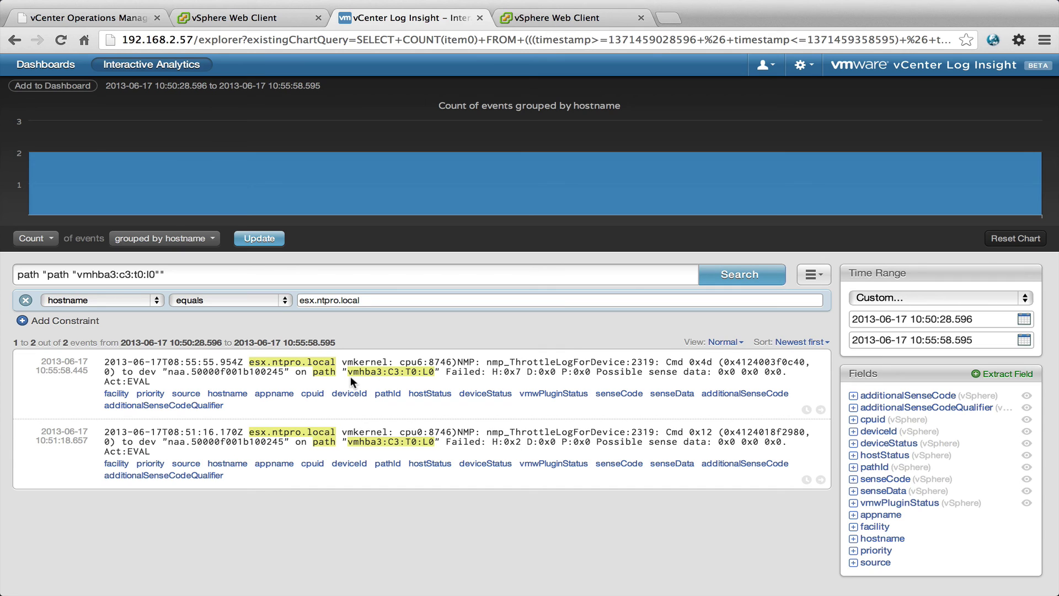
pyautogui.moveTo(115, 396)
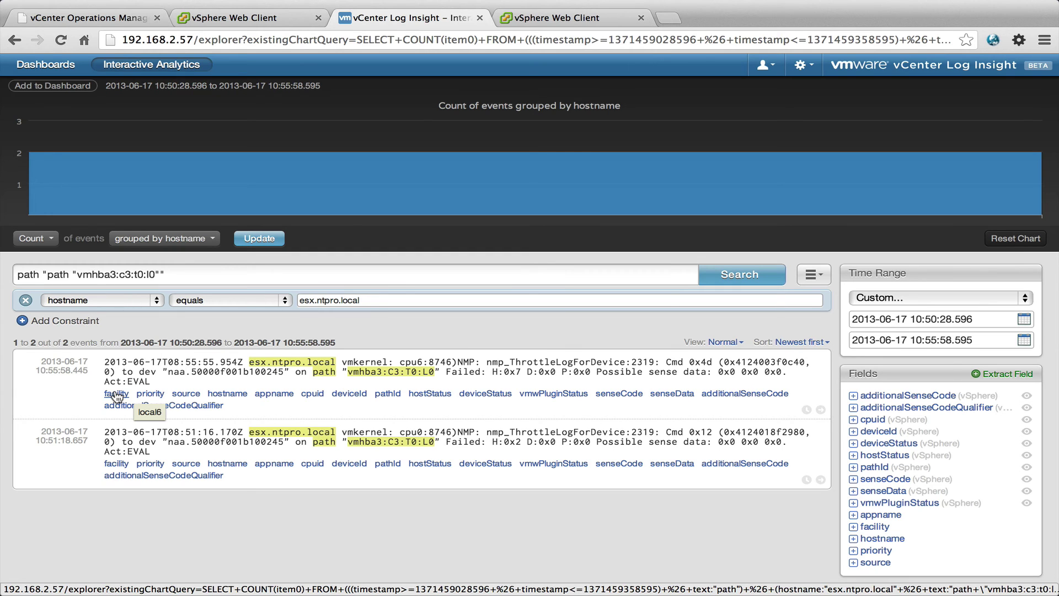
pyautogui.moveTo(154, 398)
pyautogui.moveTo(189, 397)
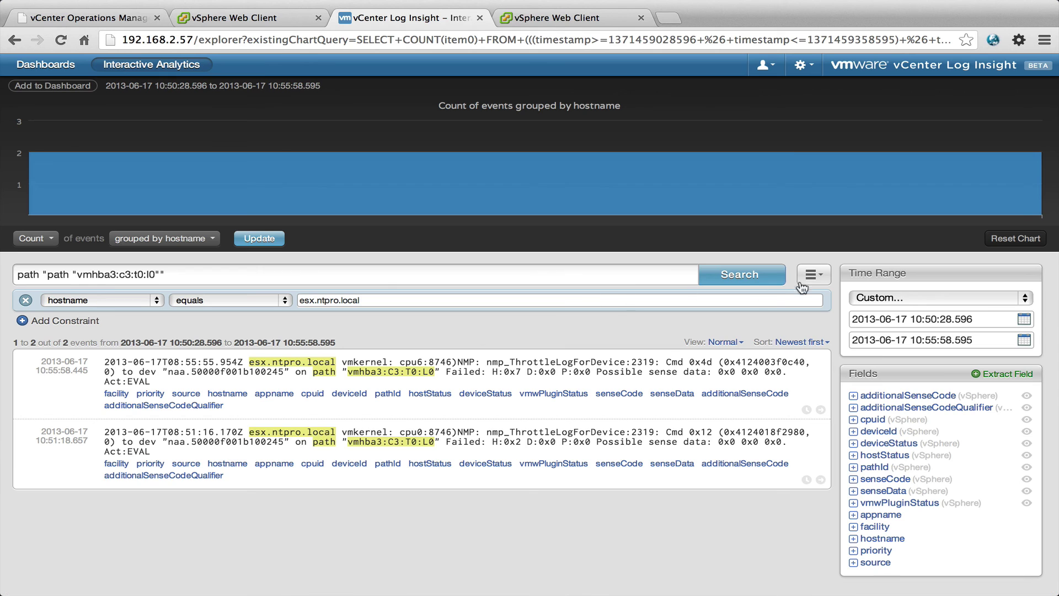
# - Check the saved alerts list, then show esx.ntpro.local's full resource details in Operations Manager
pyautogui.click(825, 279)
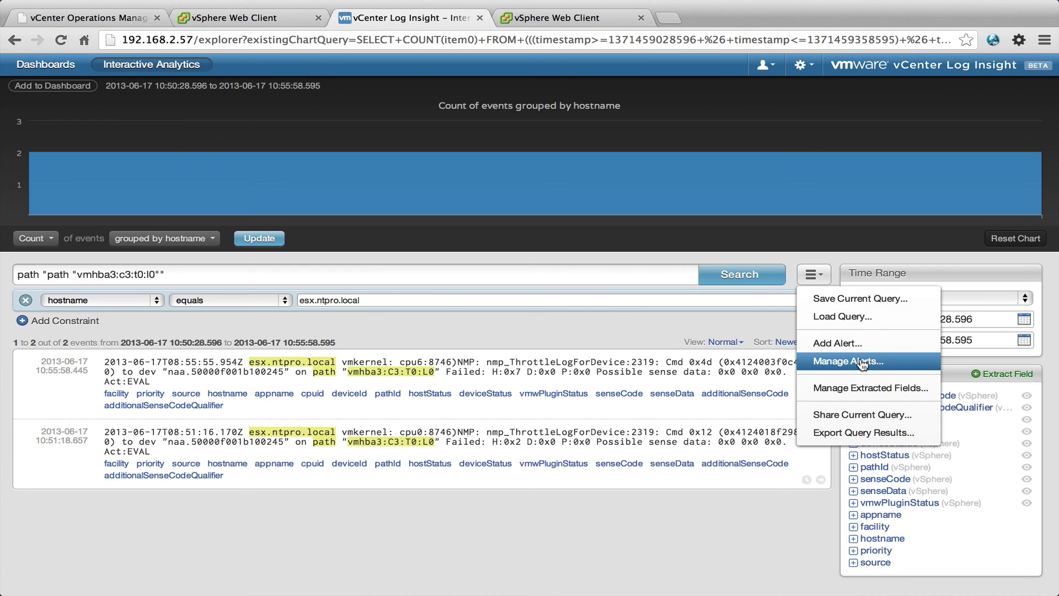
pyautogui.click(863, 363)
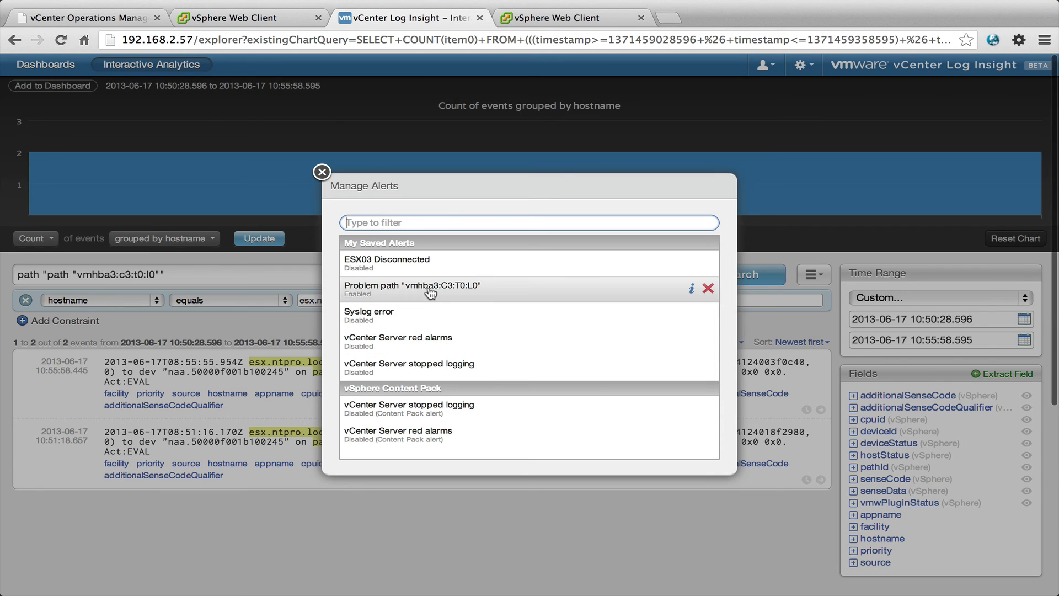
pyautogui.click(321, 171)
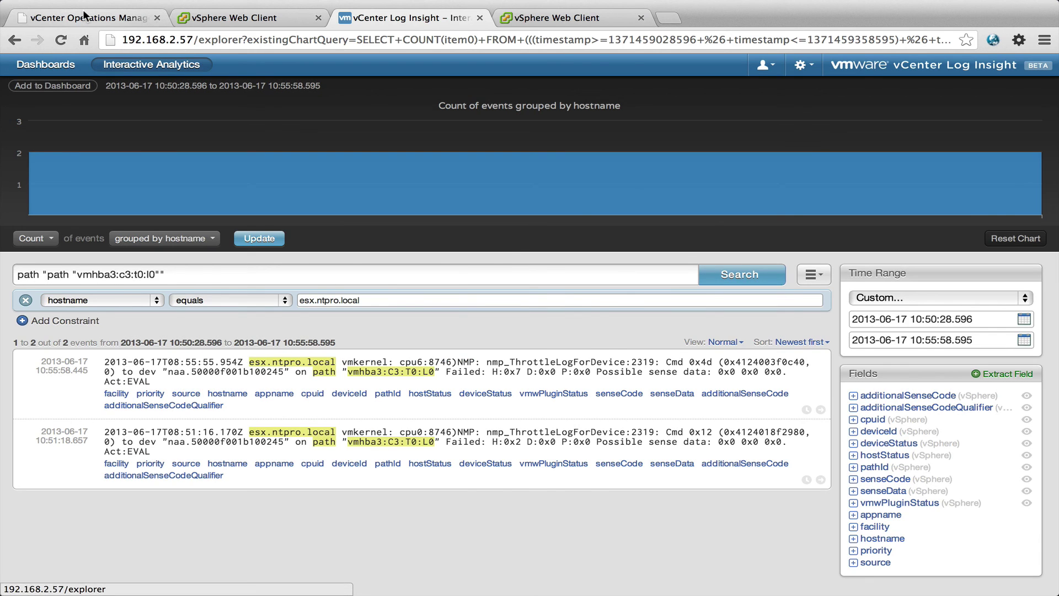
pyautogui.click(84, 16)
pyautogui.click(211, 200)
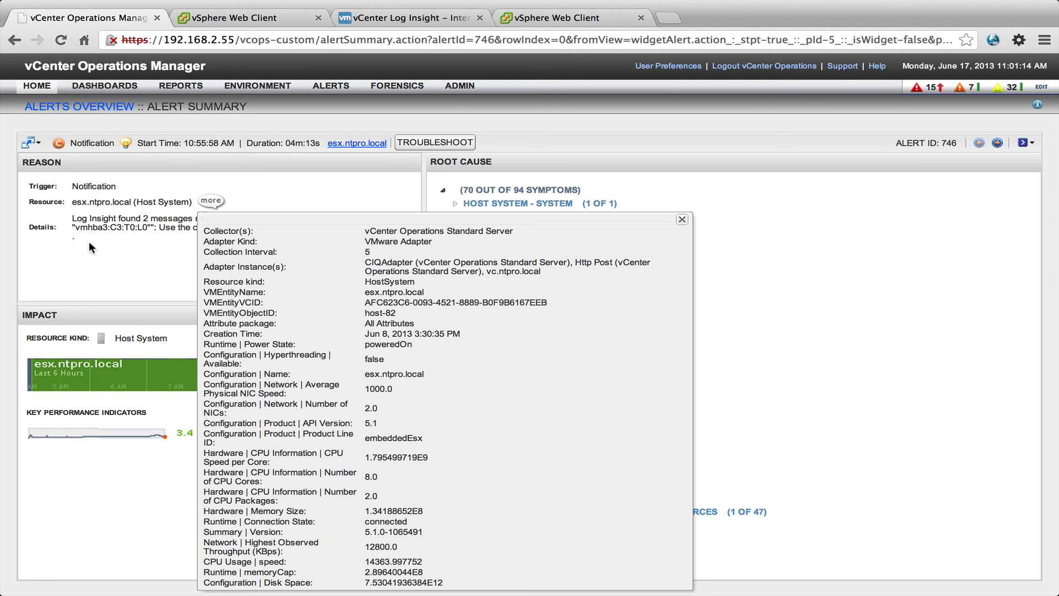
# - Open host esx.ntpro.local in the vSphere Web Client from the alert's actions menu
pyautogui.click(37, 145)
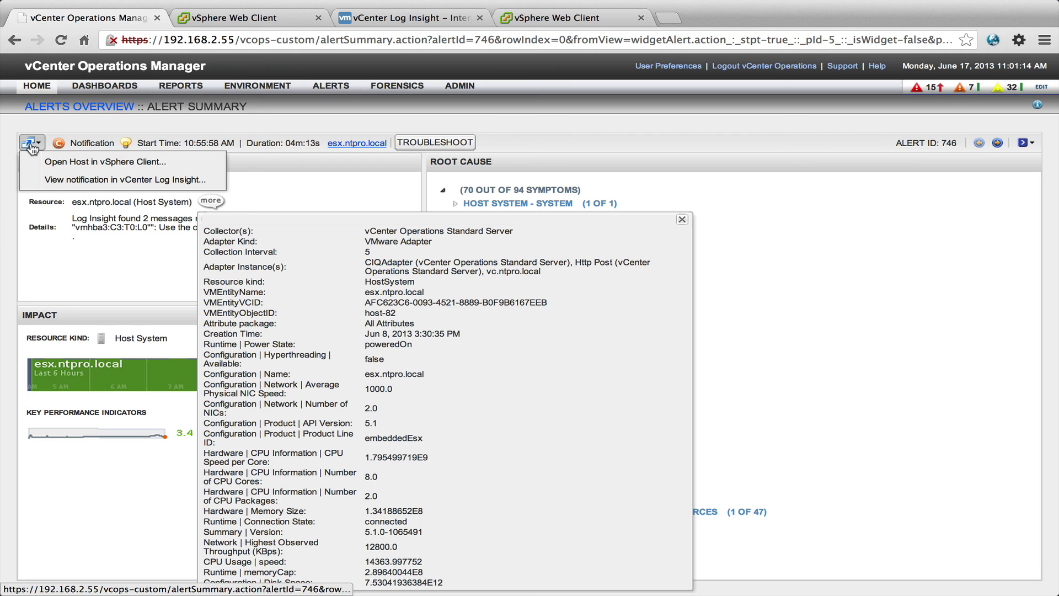
pyautogui.click(88, 161)
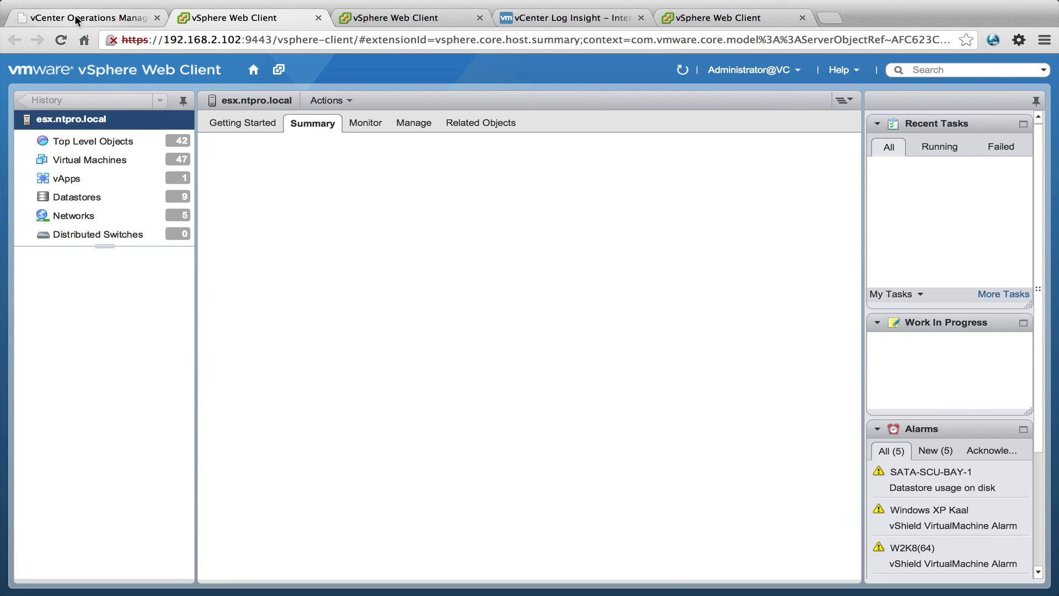
# - Back on alert 746's summary, close the dashboards list and the host's resource details
pyautogui.click(75, 20)
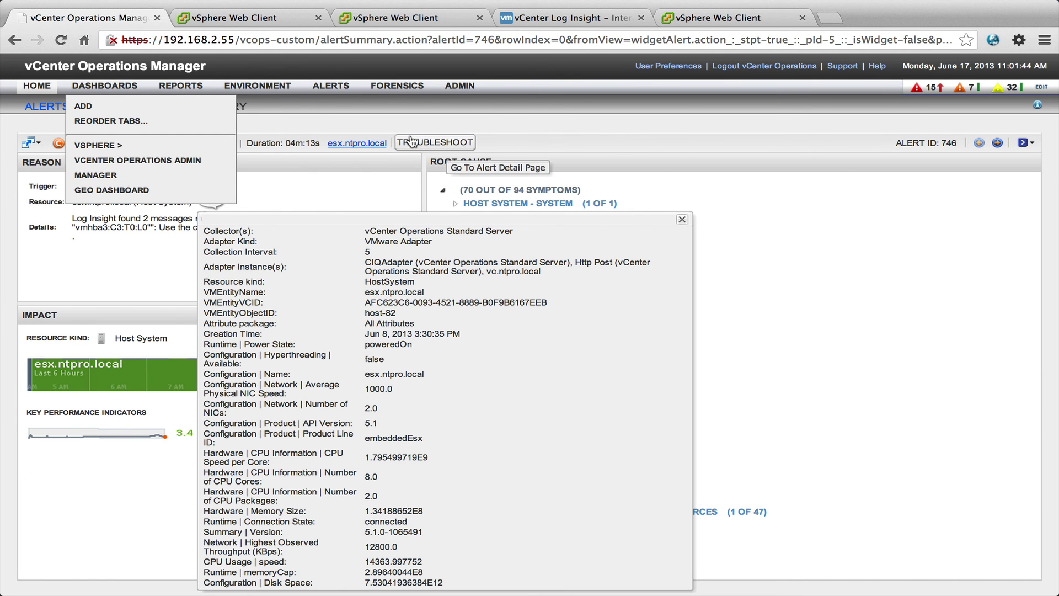
pyautogui.click(340, 191)
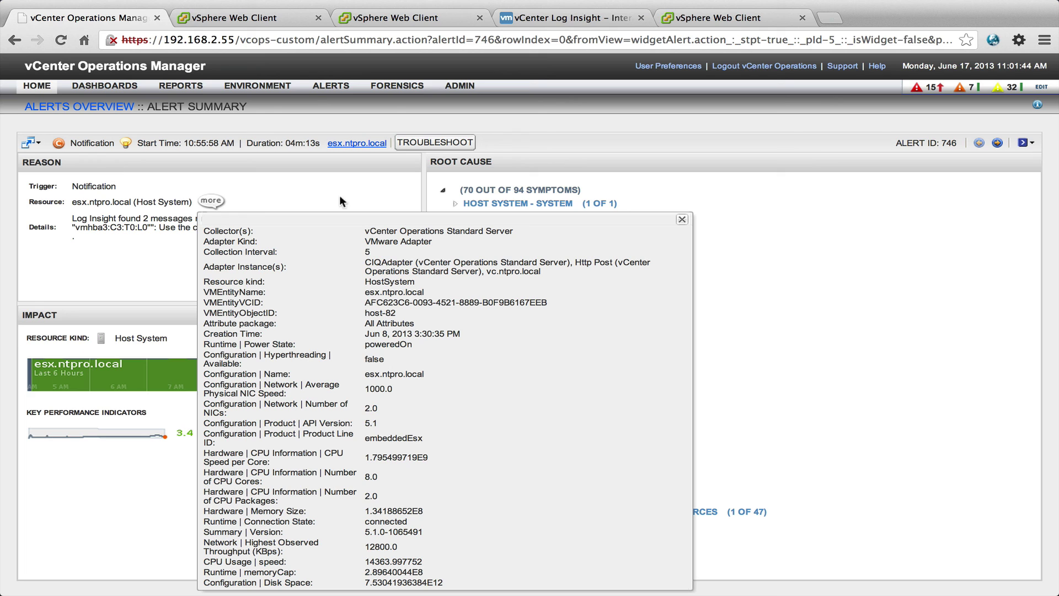
pyautogui.click(681, 220)
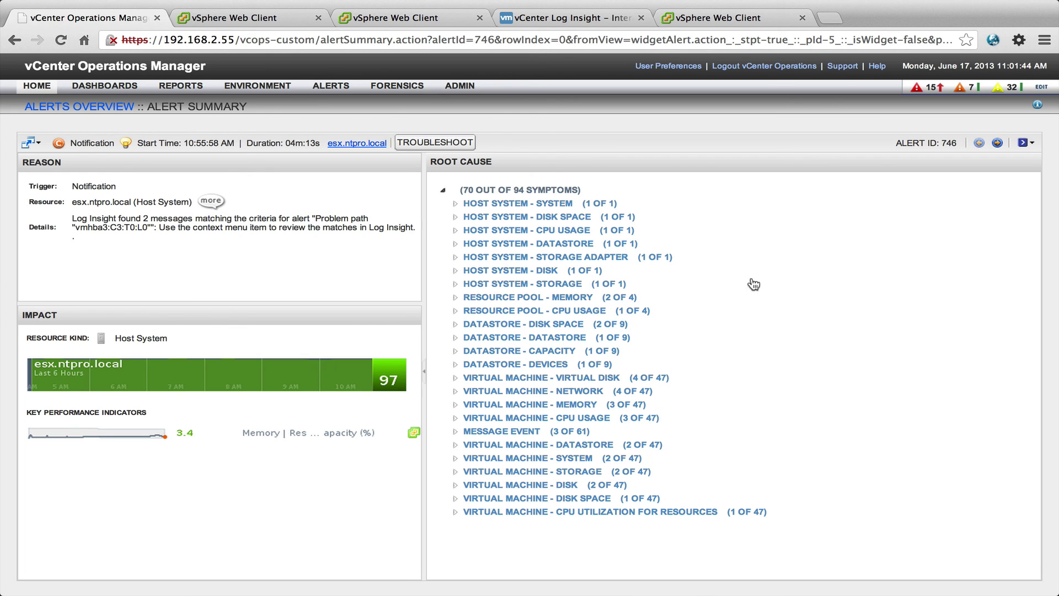
# - Expand the HOST SYSTEM - SYSTEM and HOST SYSTEM - DISK SPACE root-cause symptoms to show their metrics
pyautogui.click(455, 203)
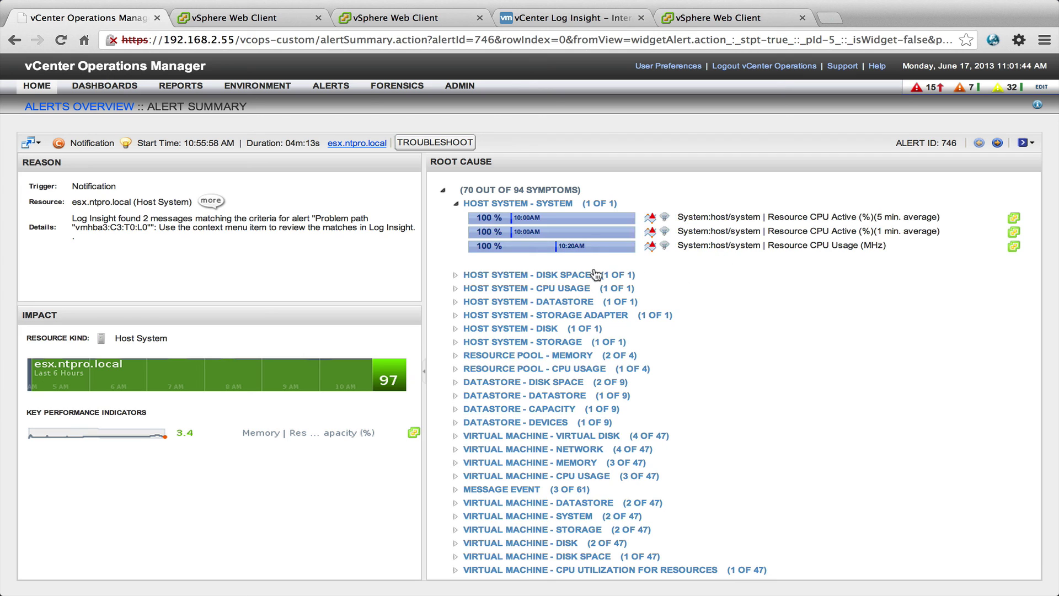
pyautogui.click(456, 275)
pyautogui.scroll(-2, 539, 337)
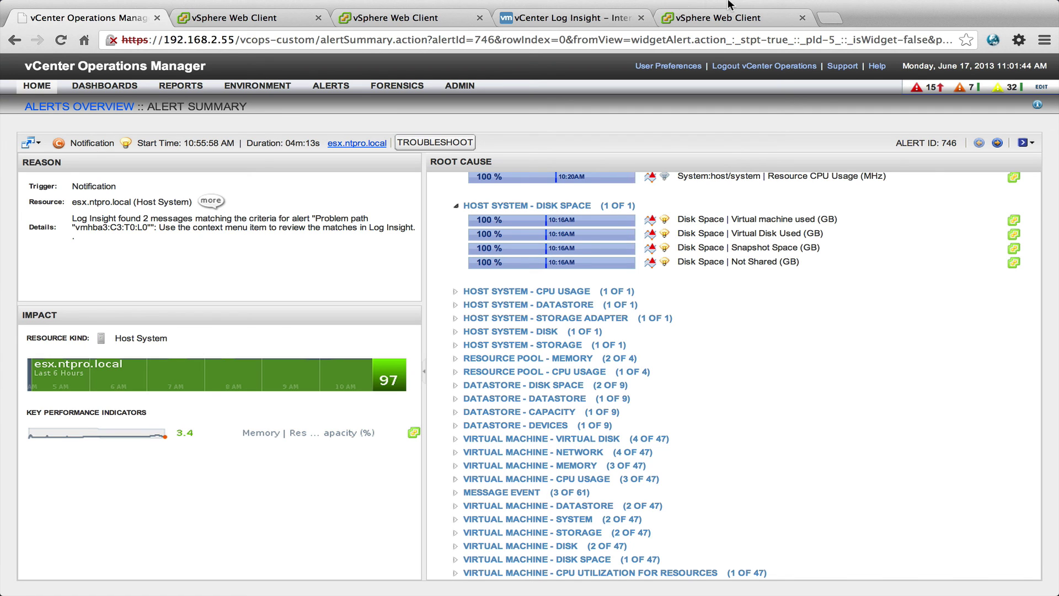
pyautogui.moveTo(729, 4)
pyautogui.click(585, 9)
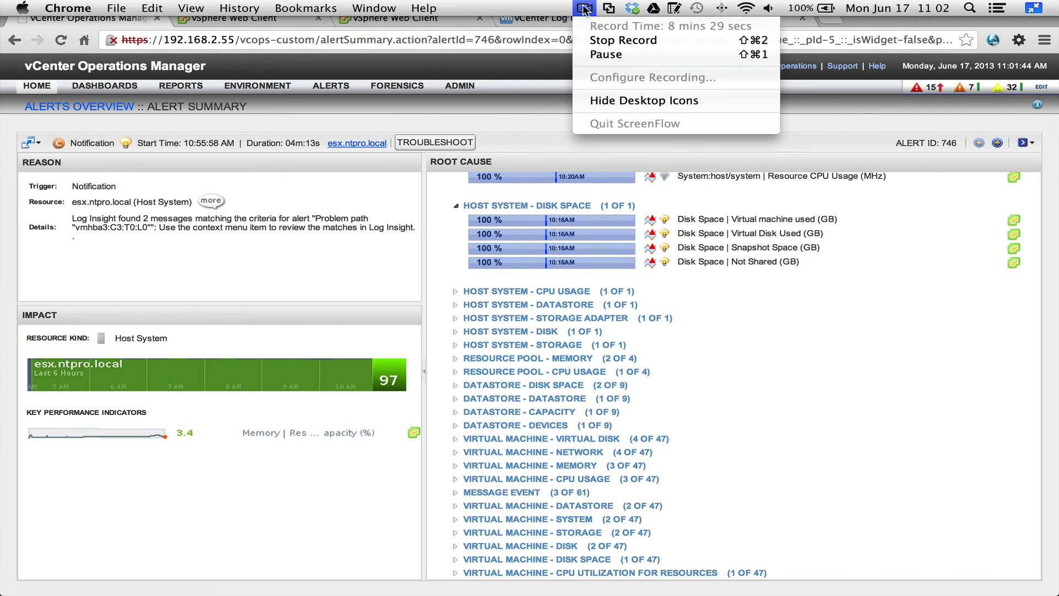